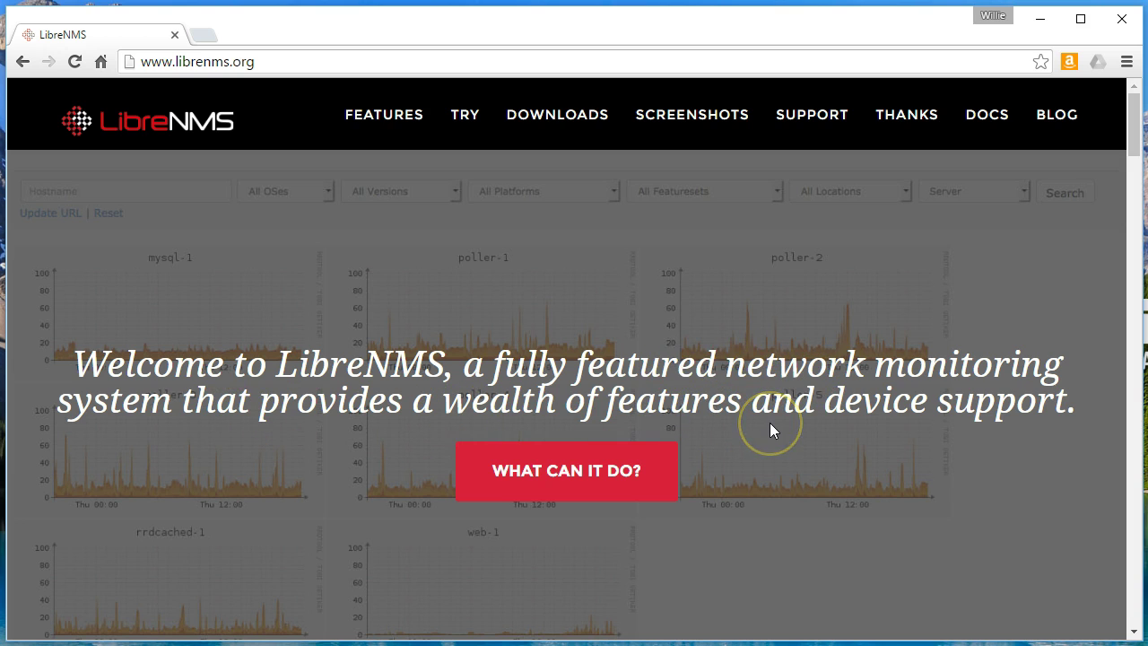
Review the Features section of the LibreNMS website, from automatic discovery through distributed polling.
left_click(546, 470)
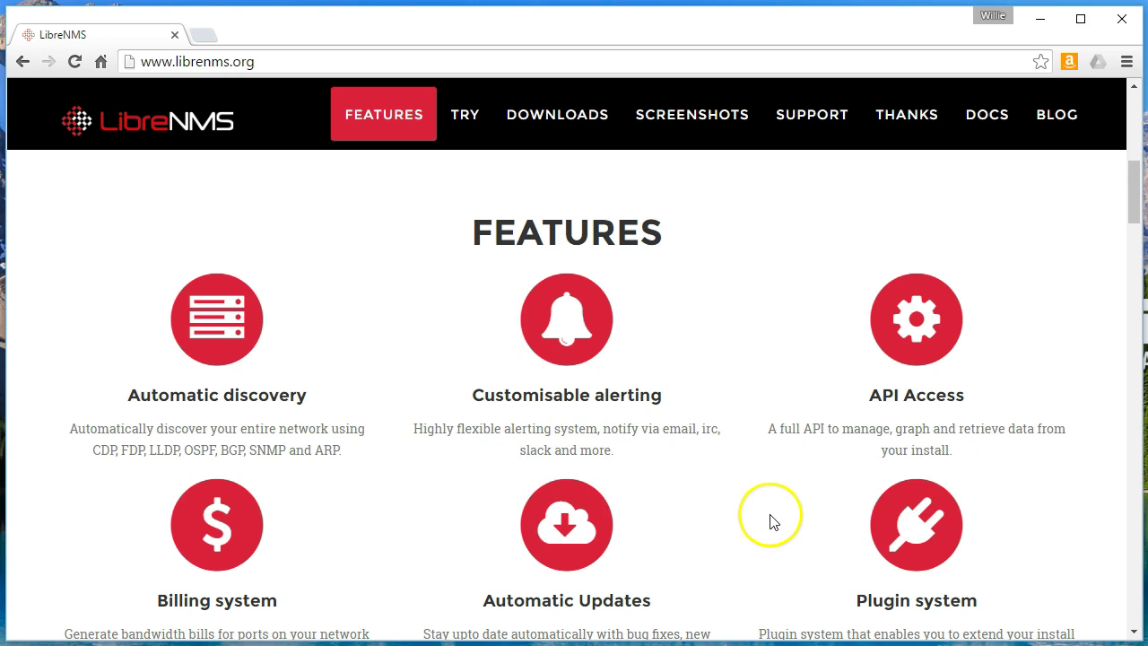
scroll(769, 520, "down", 2)
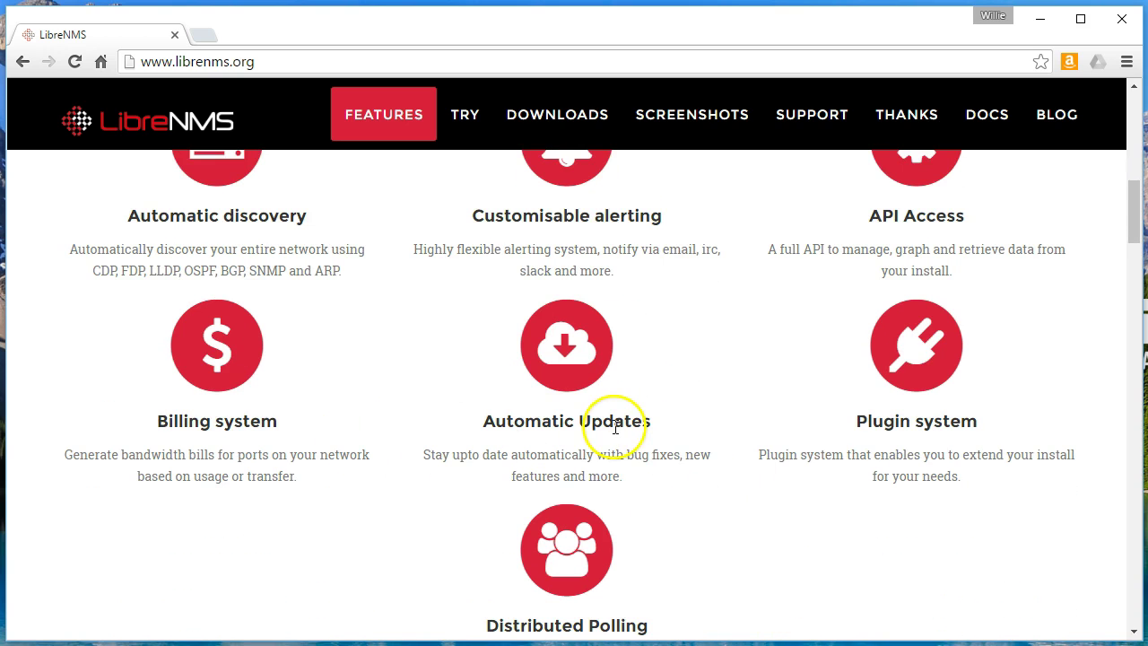
scroll(574, 507, "down", 3)
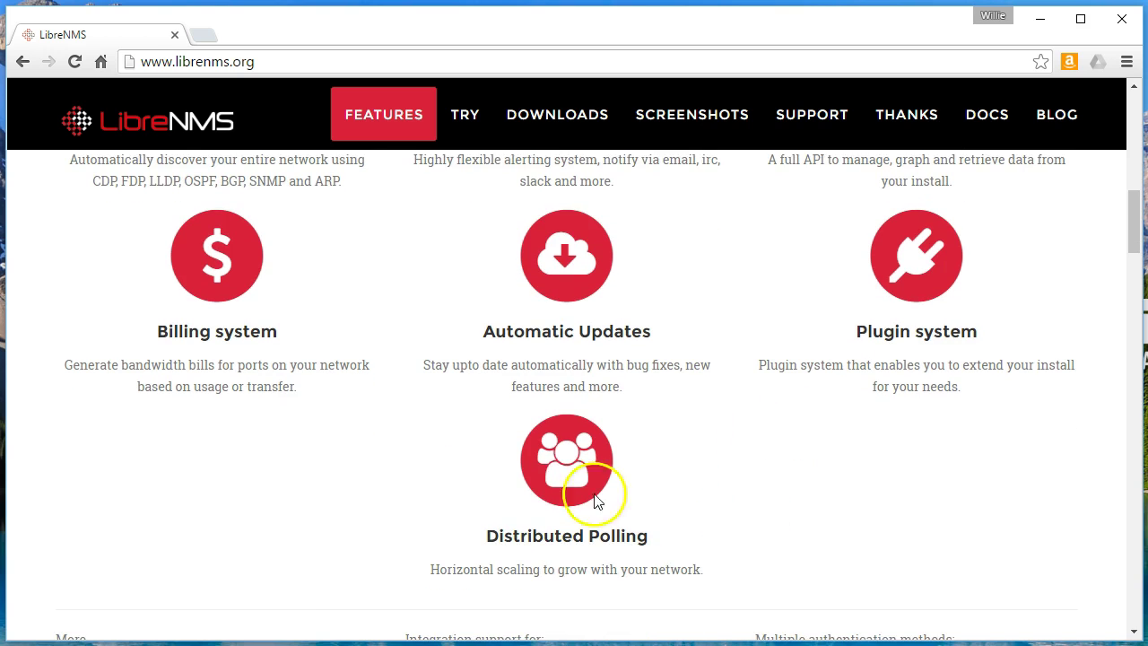
scroll(662, 543, "down", 1)
scroll(662, 542, "up", 15)
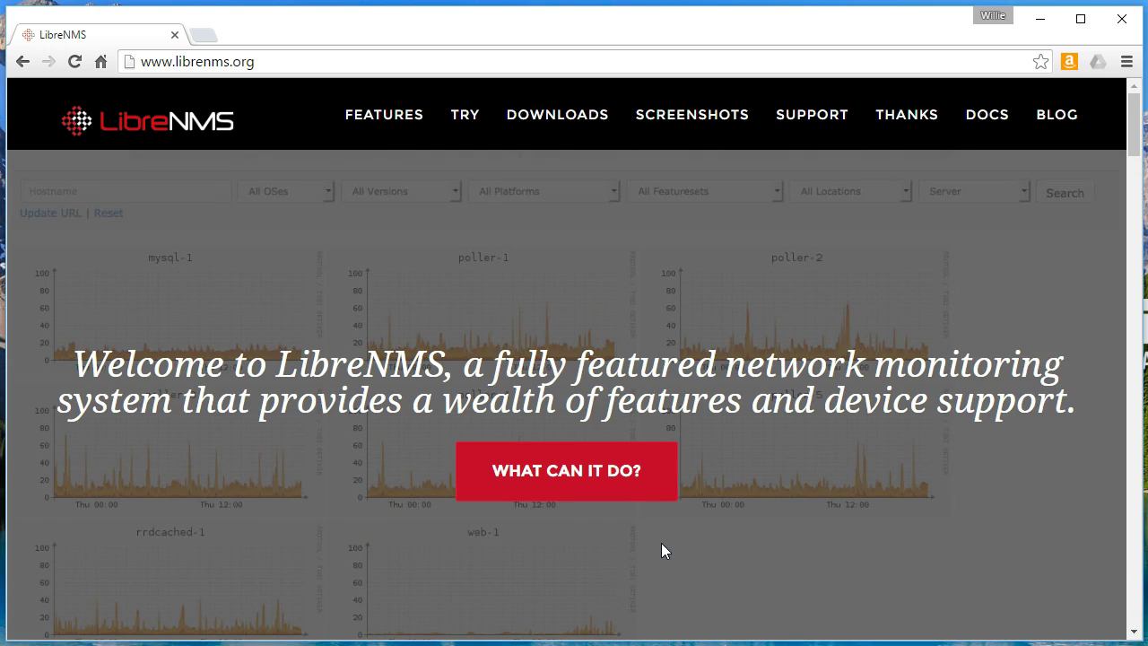
Examine the Ubuntu 16.04 LTS image page from the Downloads section, including its OVA and VMDK images, and return to the main site.
left_click(557, 117)
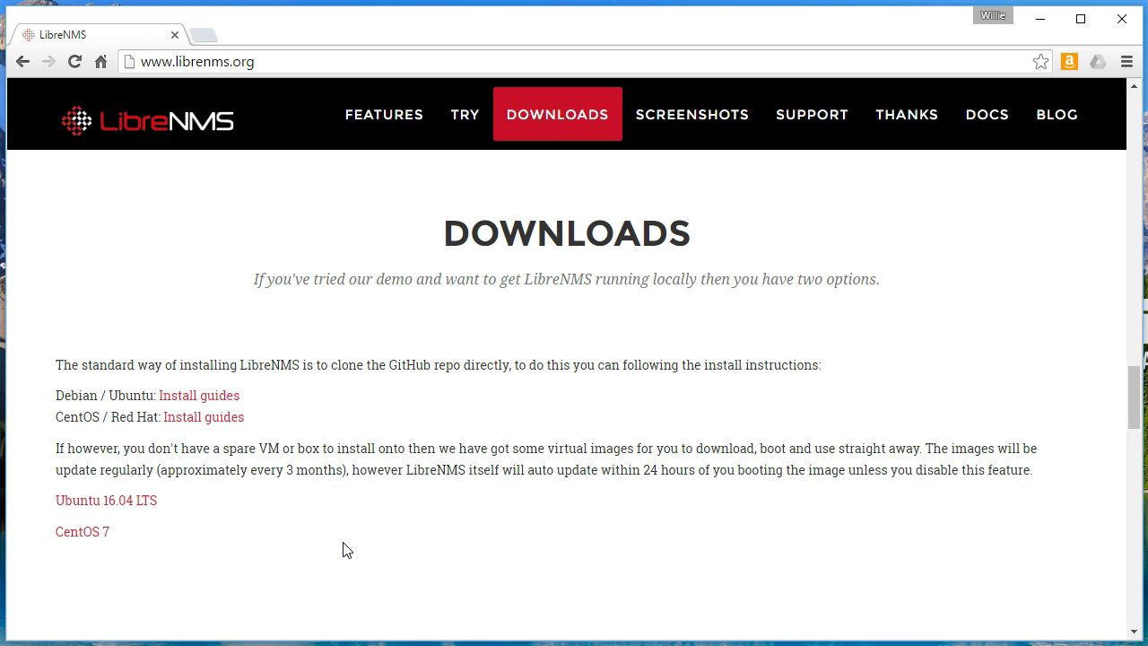
left_click(117, 513)
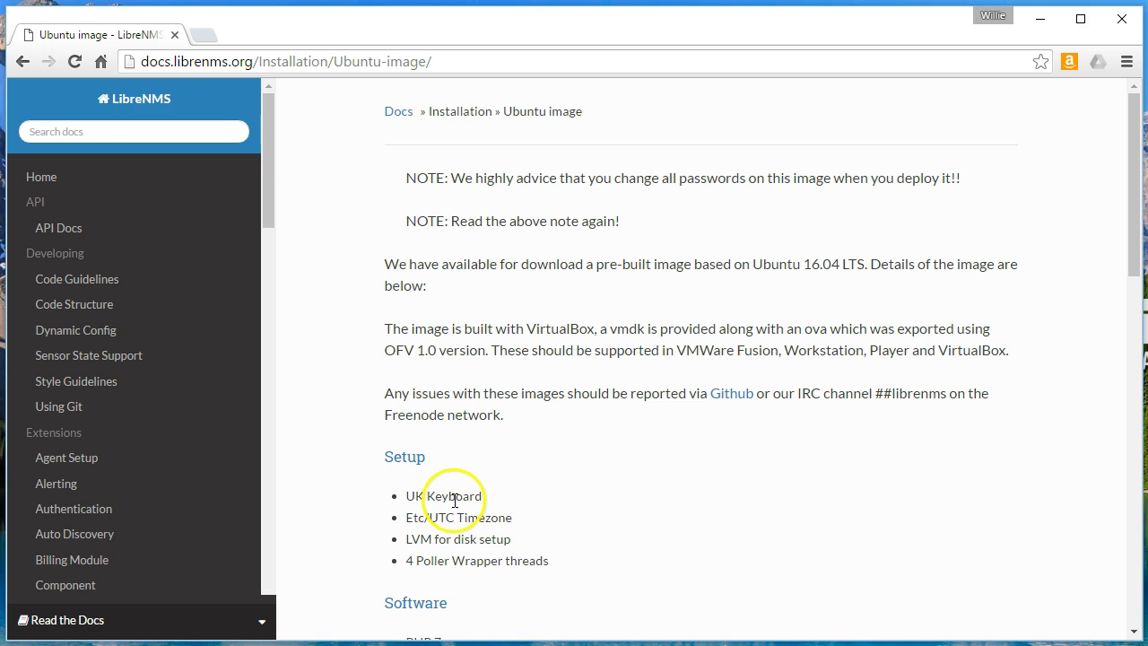
scroll(442, 502, "down", 6)
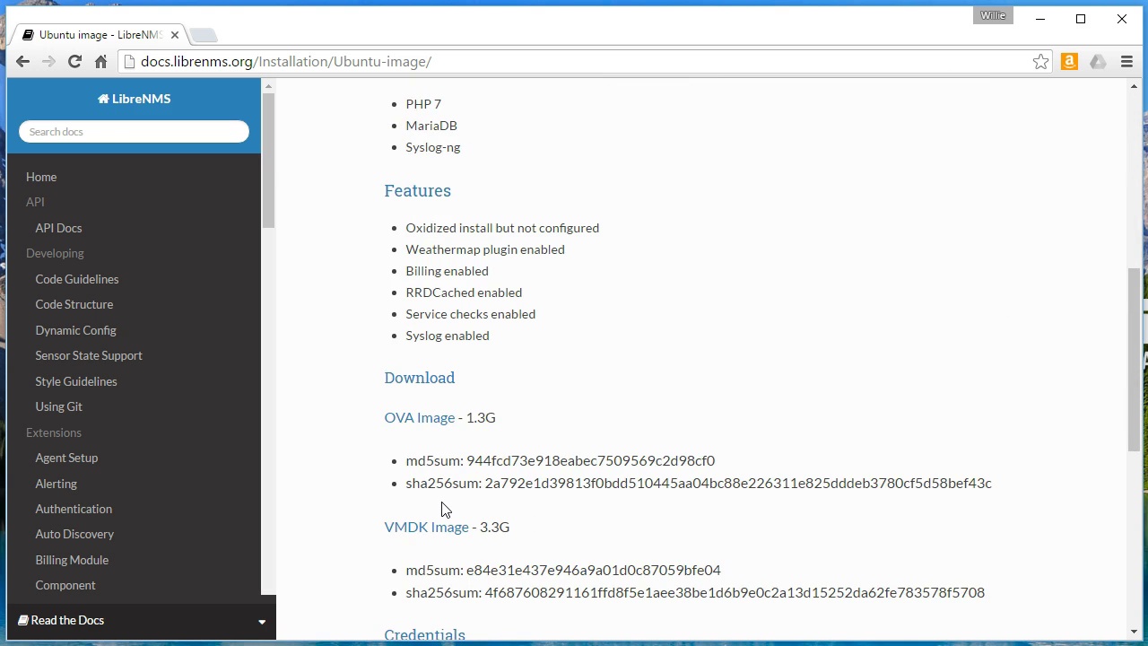
scroll(443, 509, "down", 1)
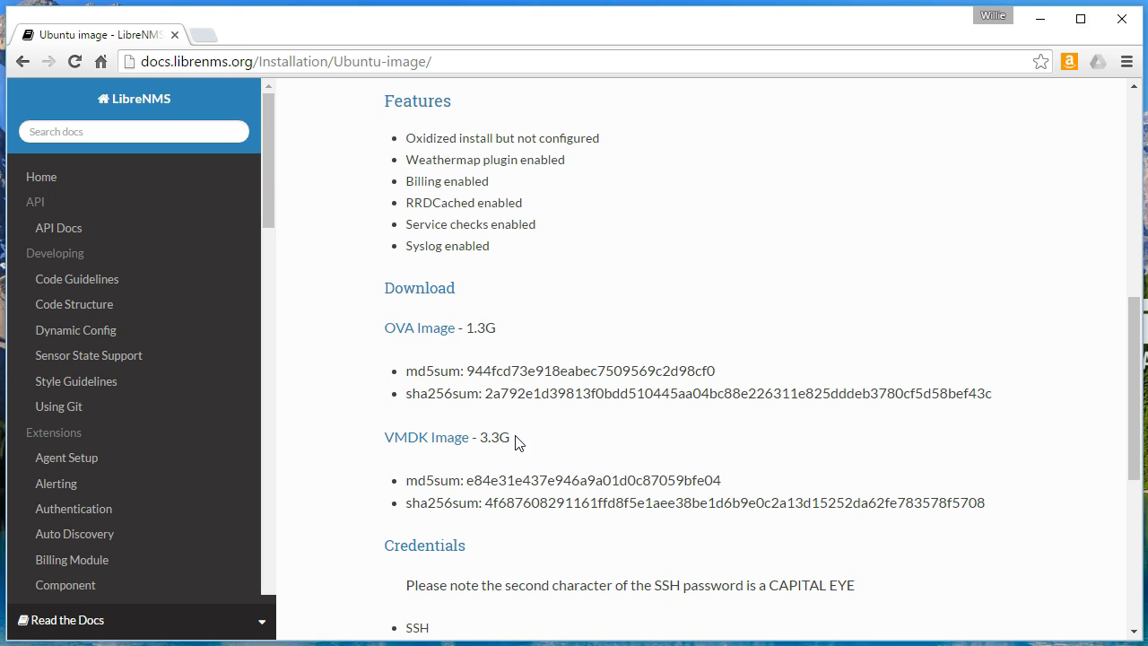
scroll(516, 443, "up", 7)
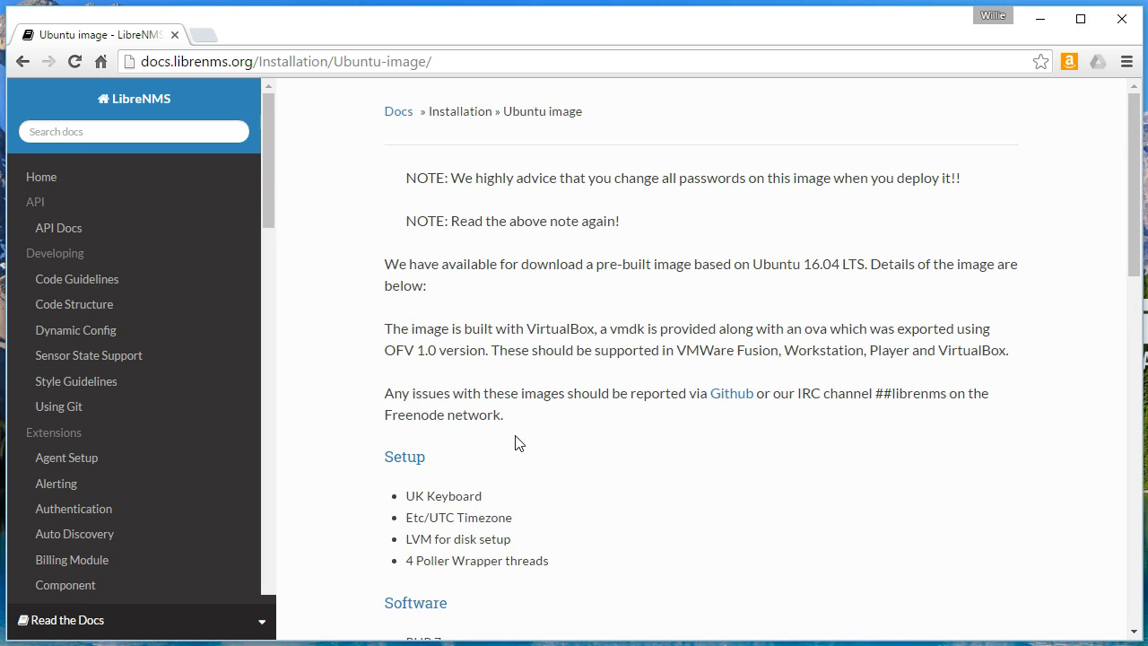
left_click(18, 62)
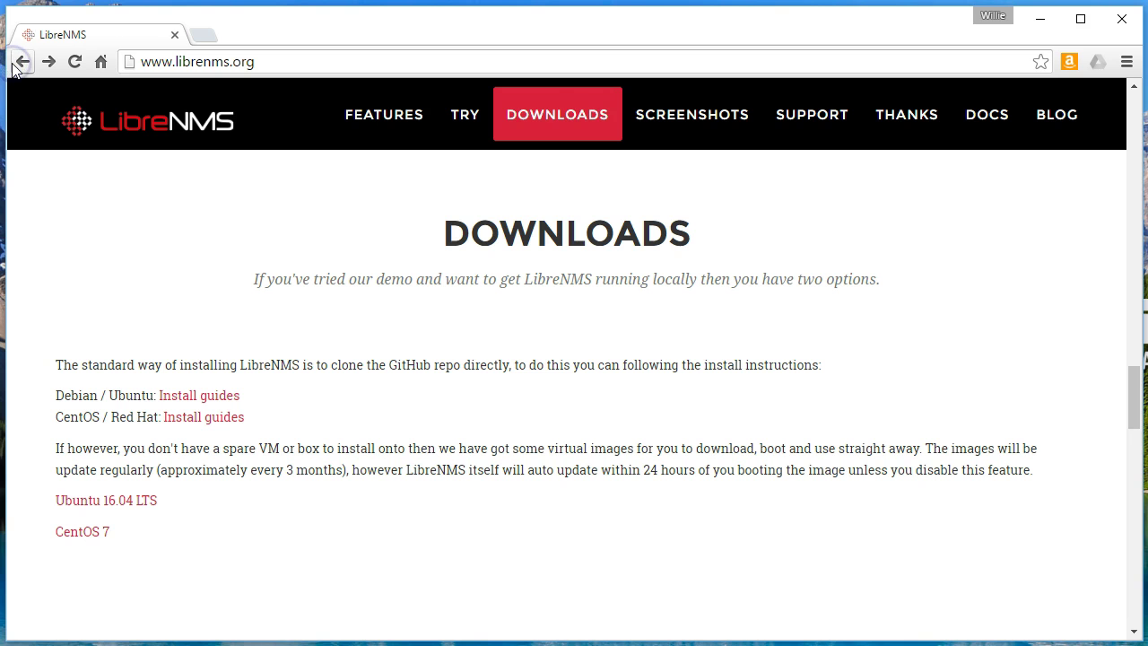
Browse the enlarged images in the Screenshots gallery, including Device list, Disk Usage, Add Device and Alert Log, and close the viewer.
scroll(425, 410, "up", 10)
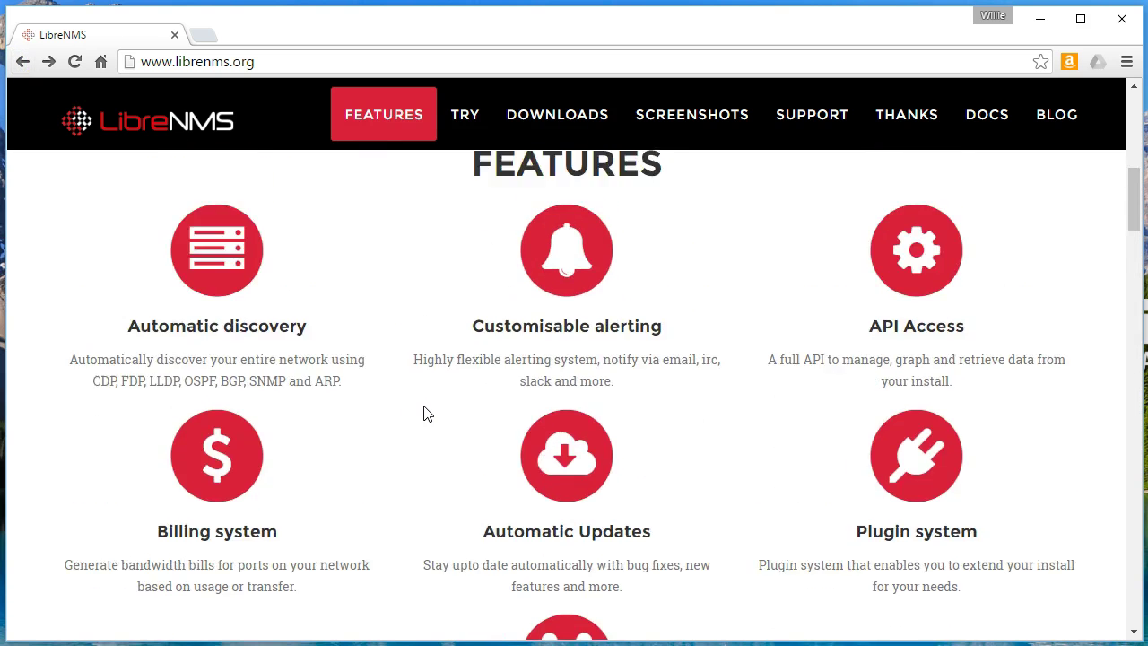
scroll(425, 413, "up", 5)
left_click(688, 121)
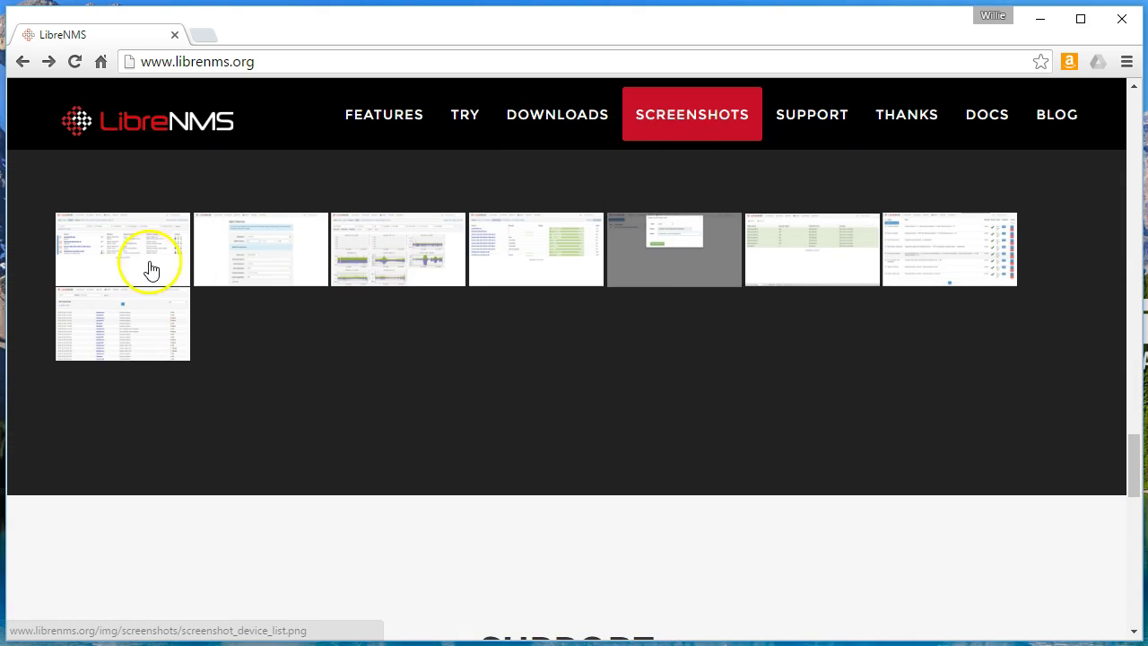
left_click(121, 262)
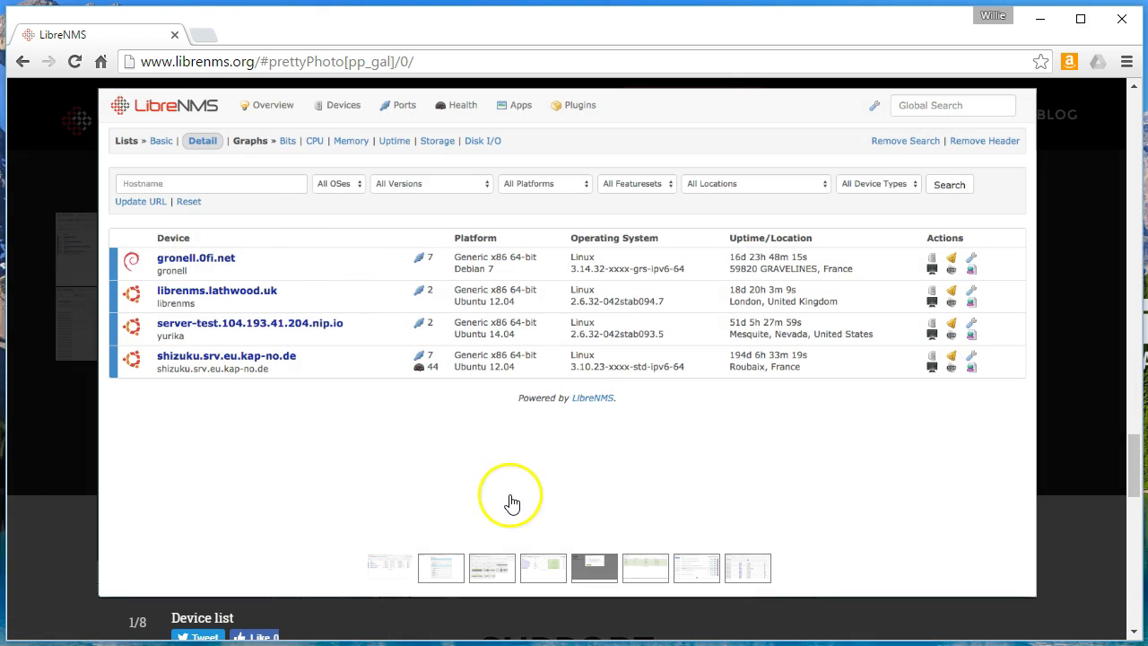
left_click(545, 574)
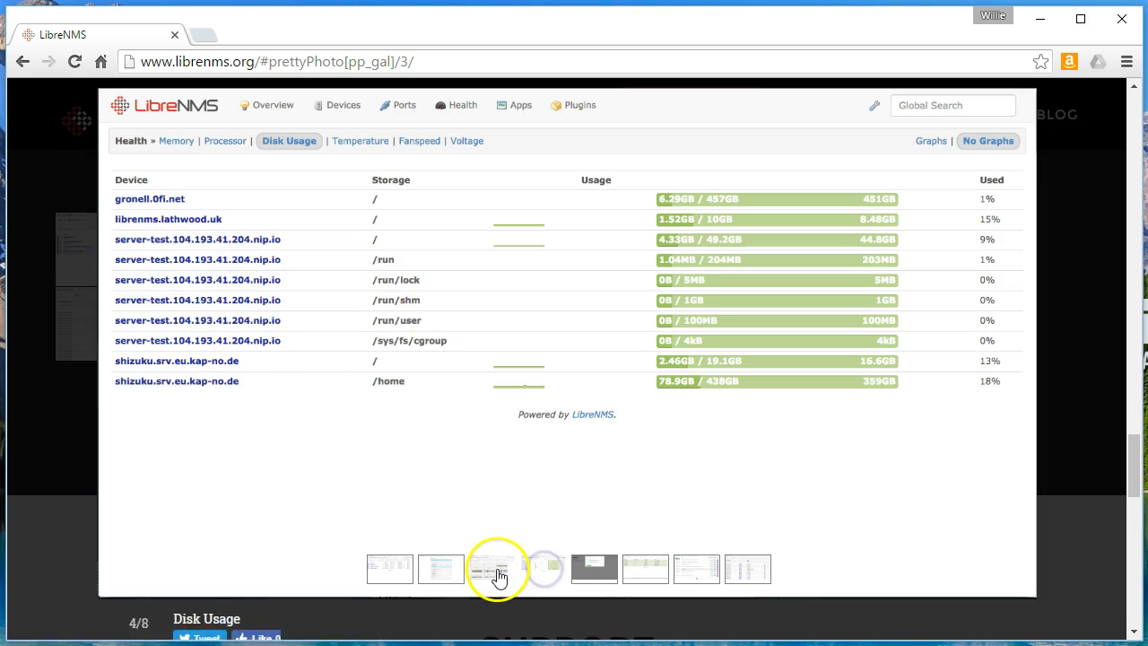
left_click(448, 584)
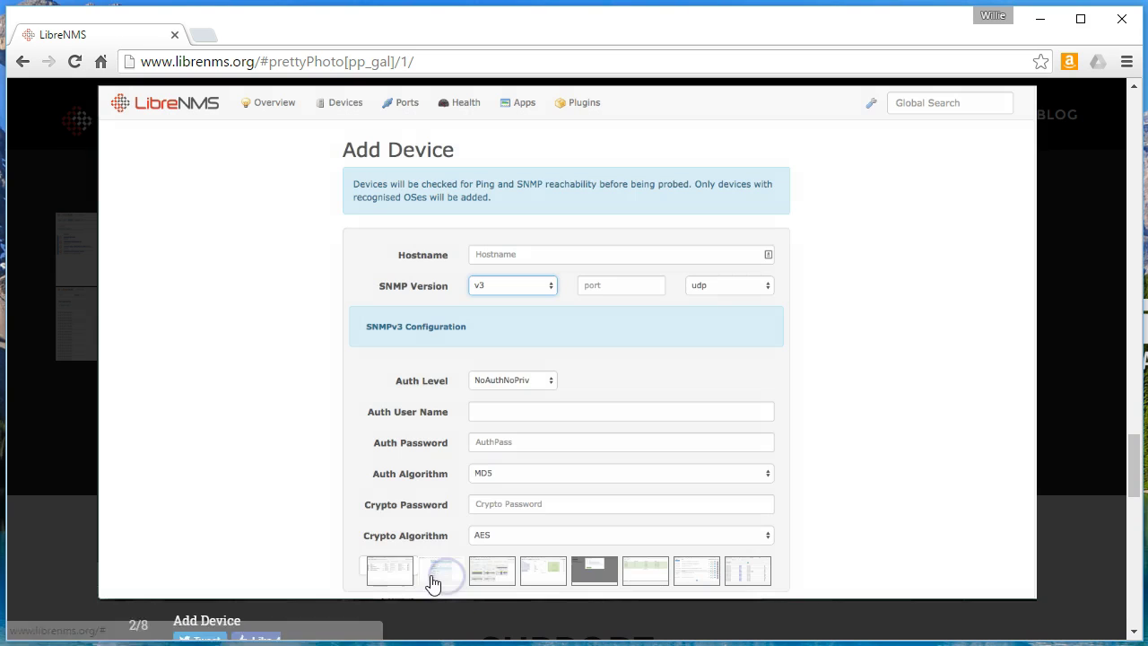
left_click(389, 575)
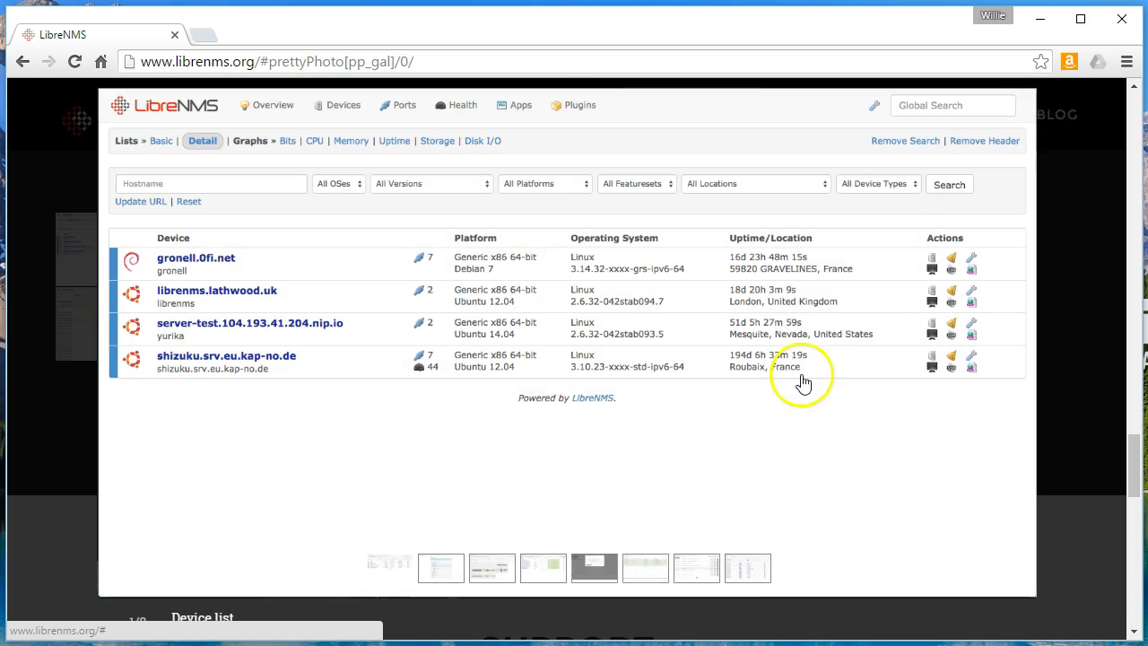
left_click(646, 574)
left_click(697, 575)
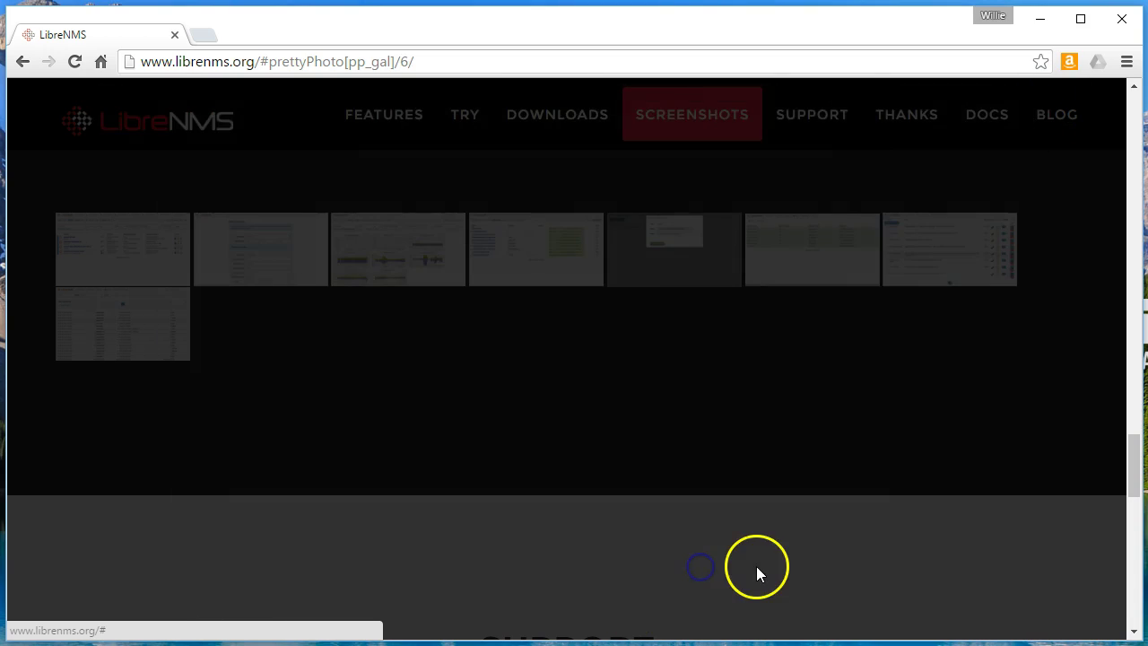
left_click(757, 574)
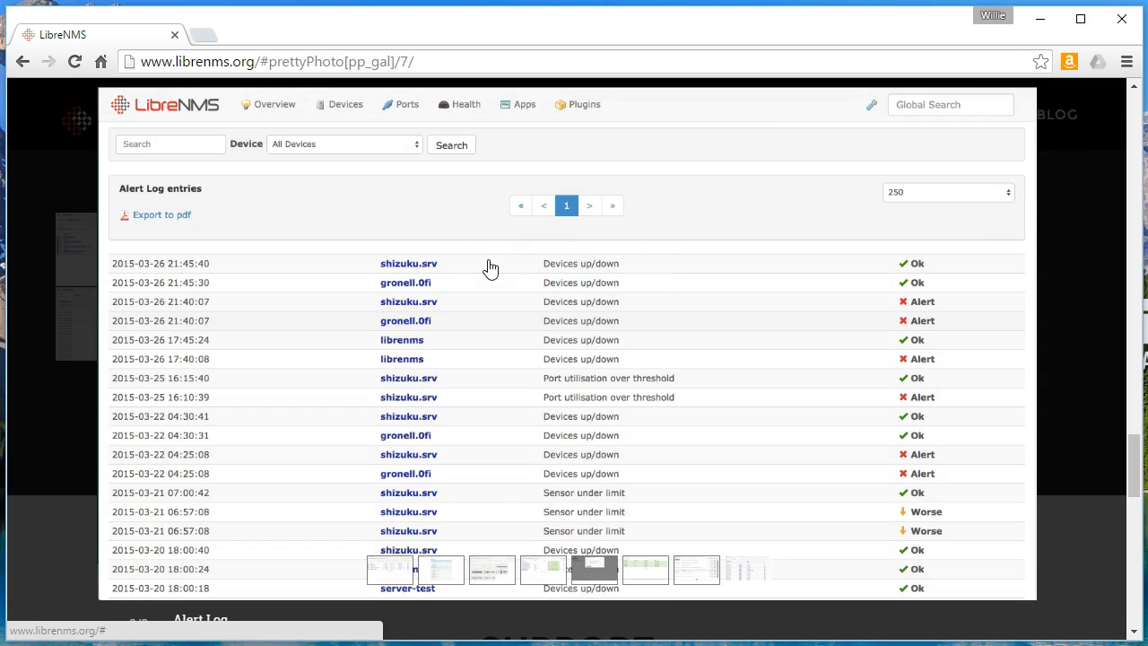
key("Escape")
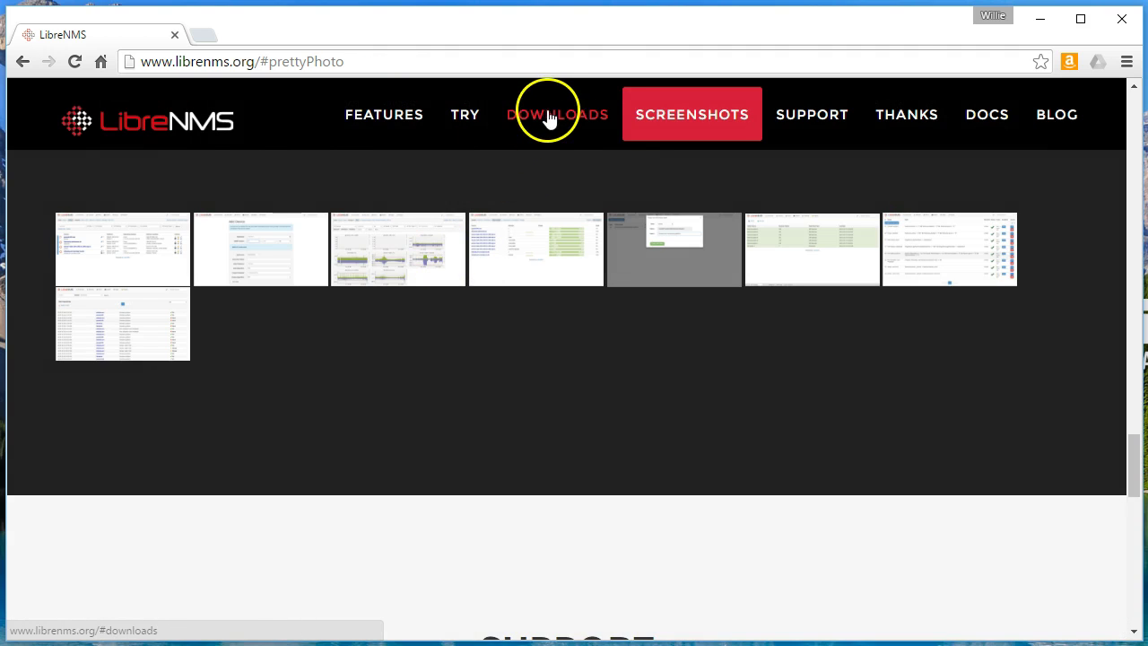
Log in to the LibreNMS online demo from the site's Try section with the prefilled demo credentials.
left_click(475, 116)
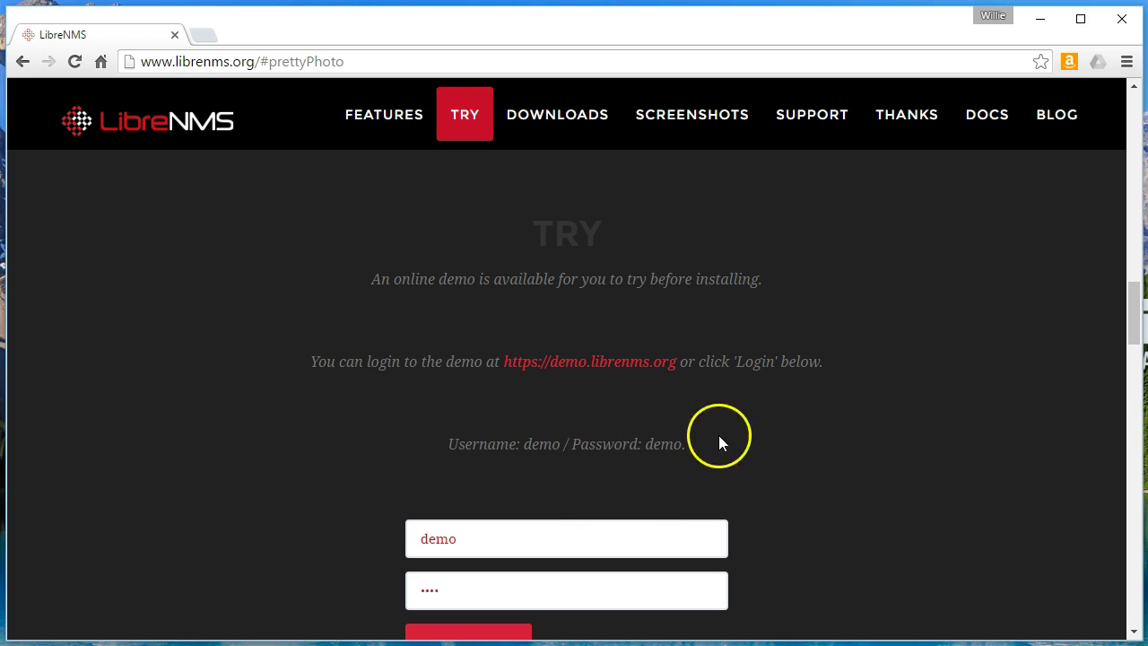
scroll(633, 504, "down", 2)
left_click(467, 471)
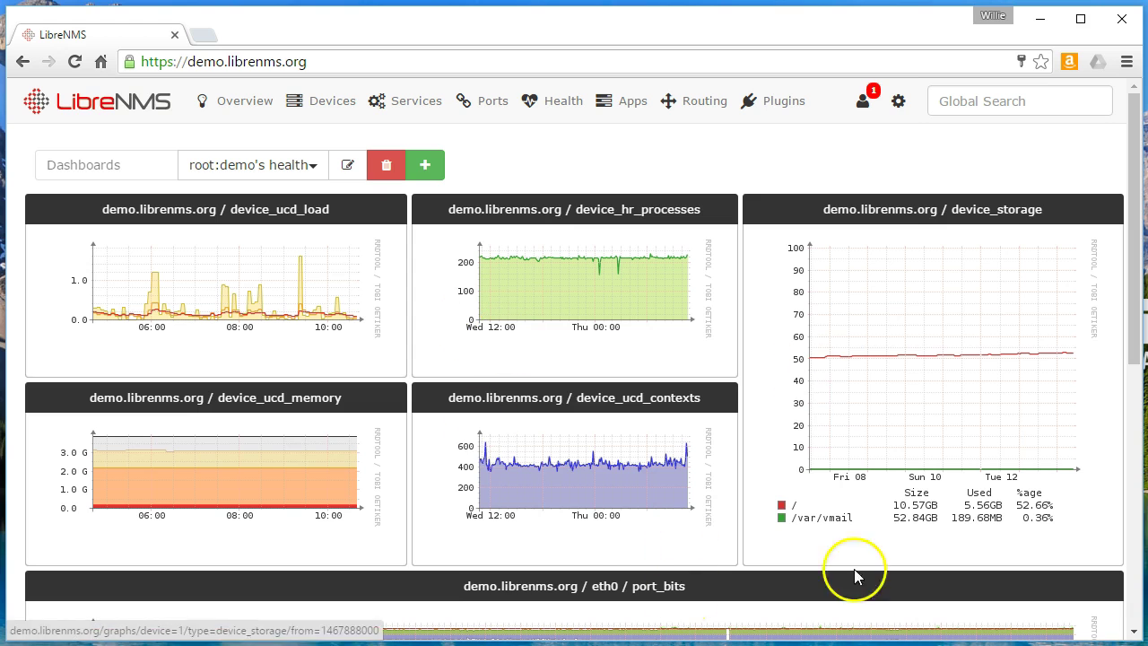
left_click(863, 101)
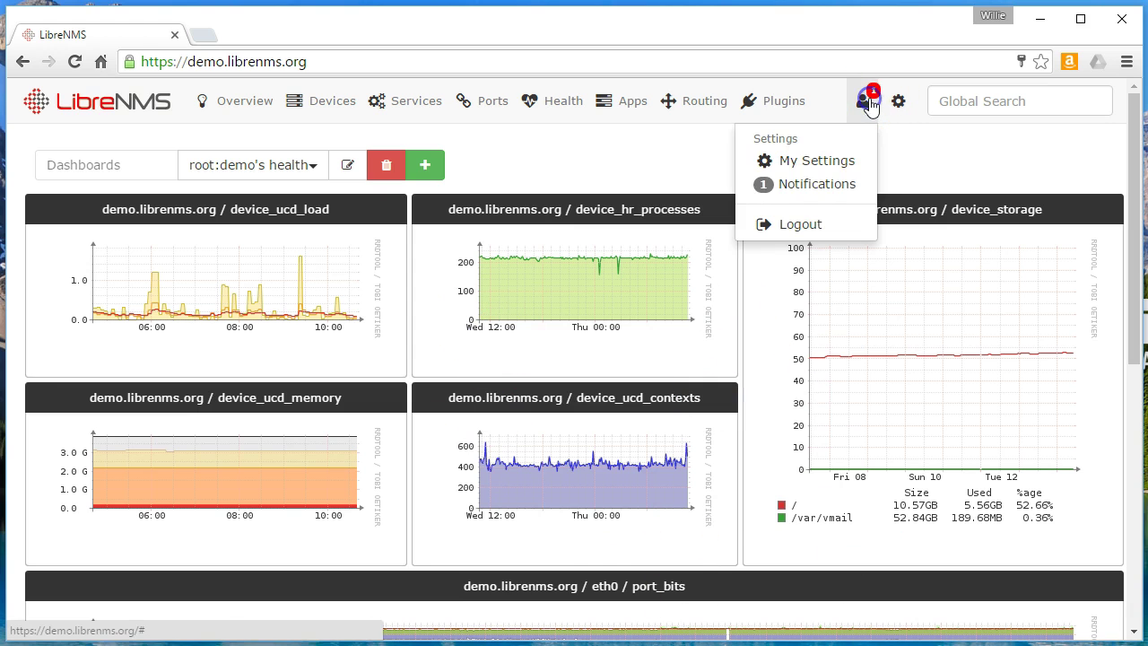
left_click(863, 100)
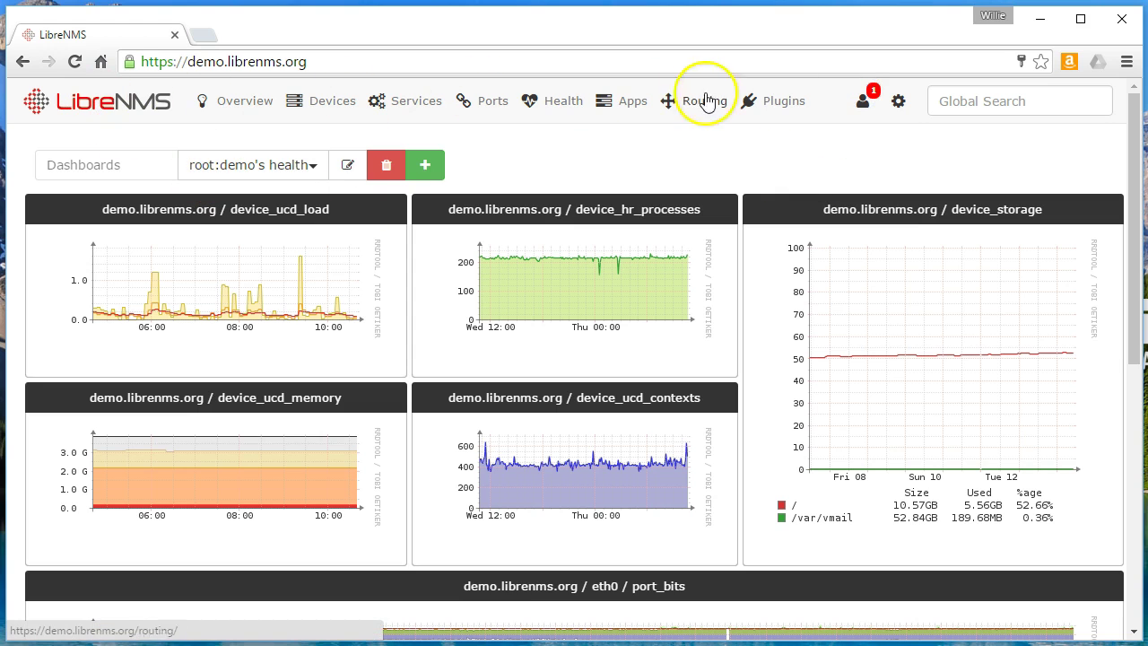
Open the demo's Overview page and review all of its dashboard graphs.
left_click(232, 108)
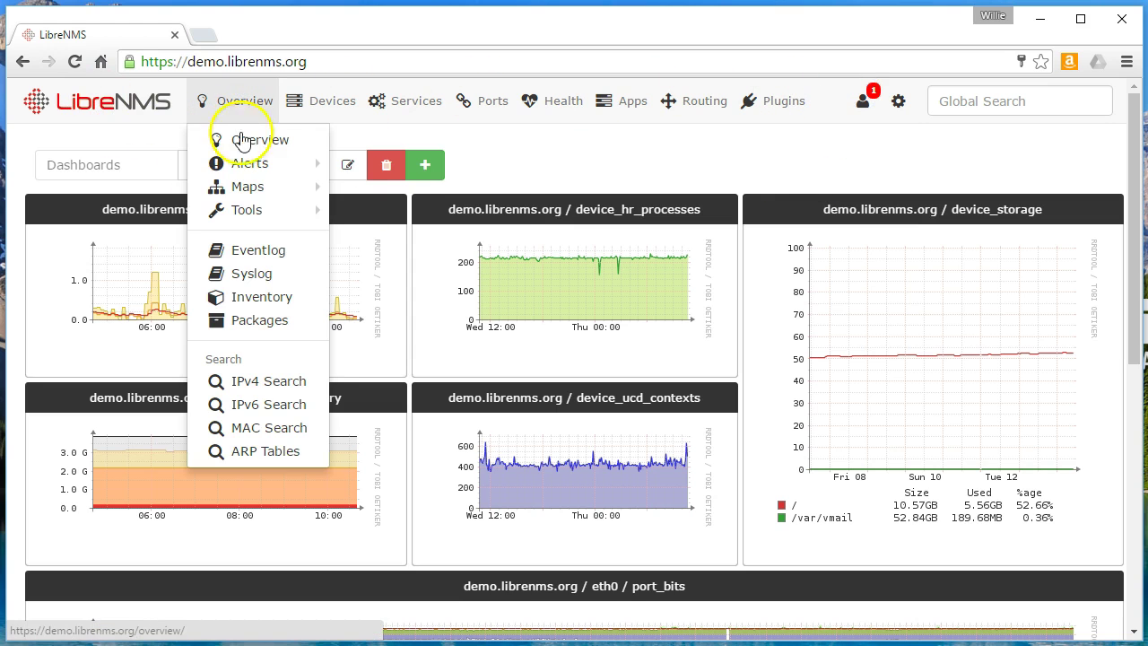
left_click(246, 146)
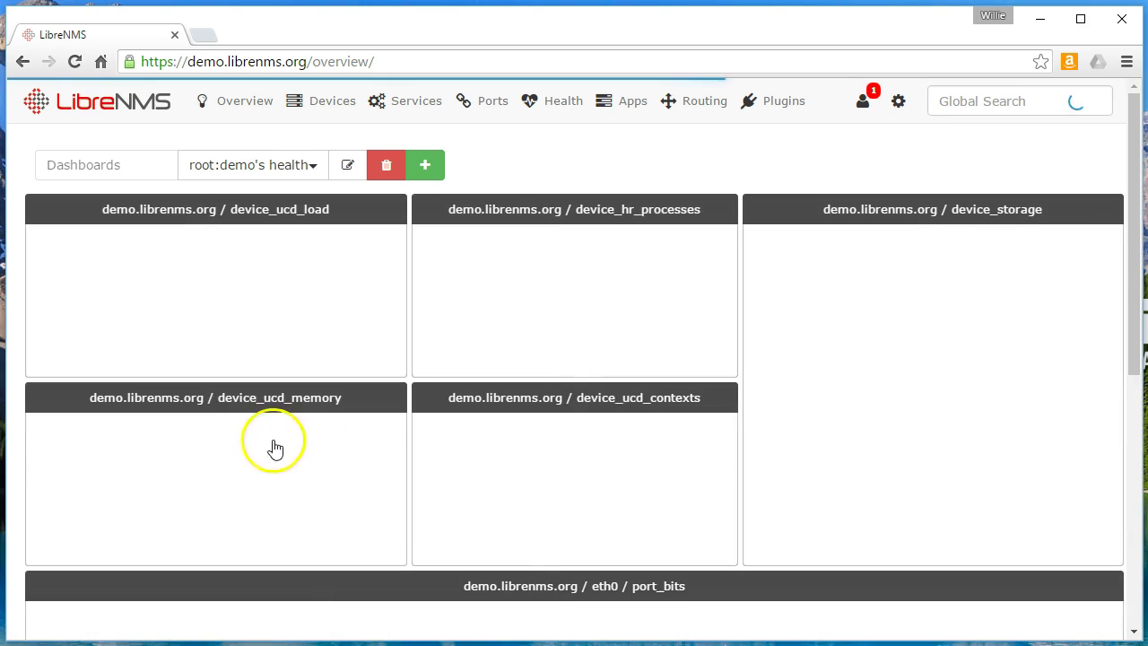
scroll(401, 476, "down", 6)
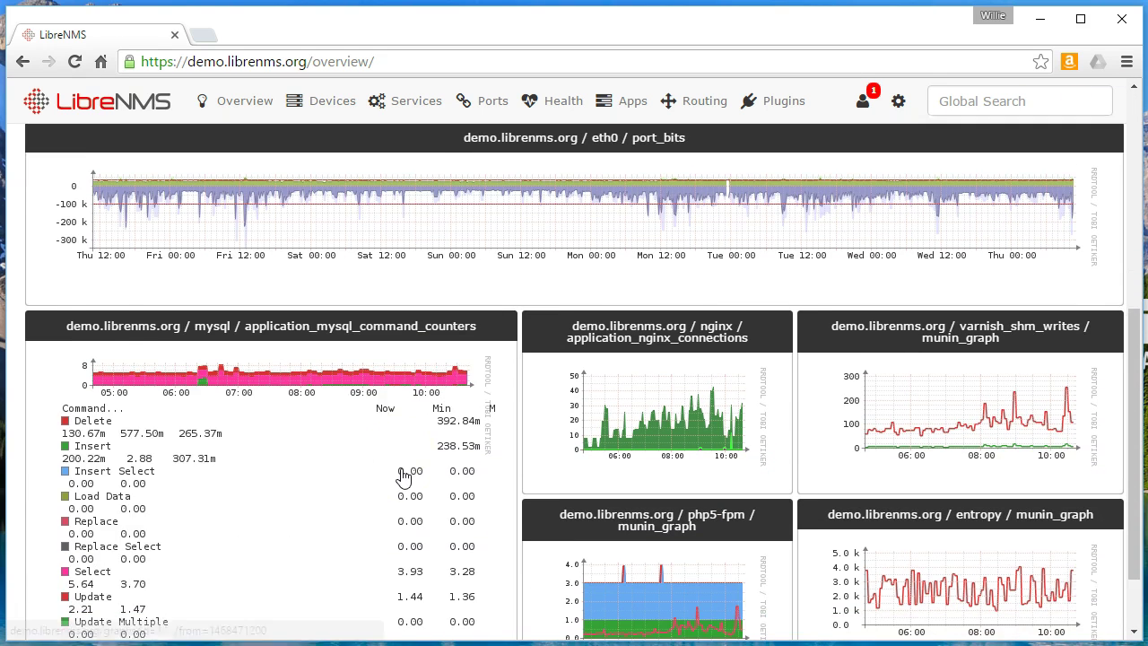
scroll(475, 525, "down", 1)
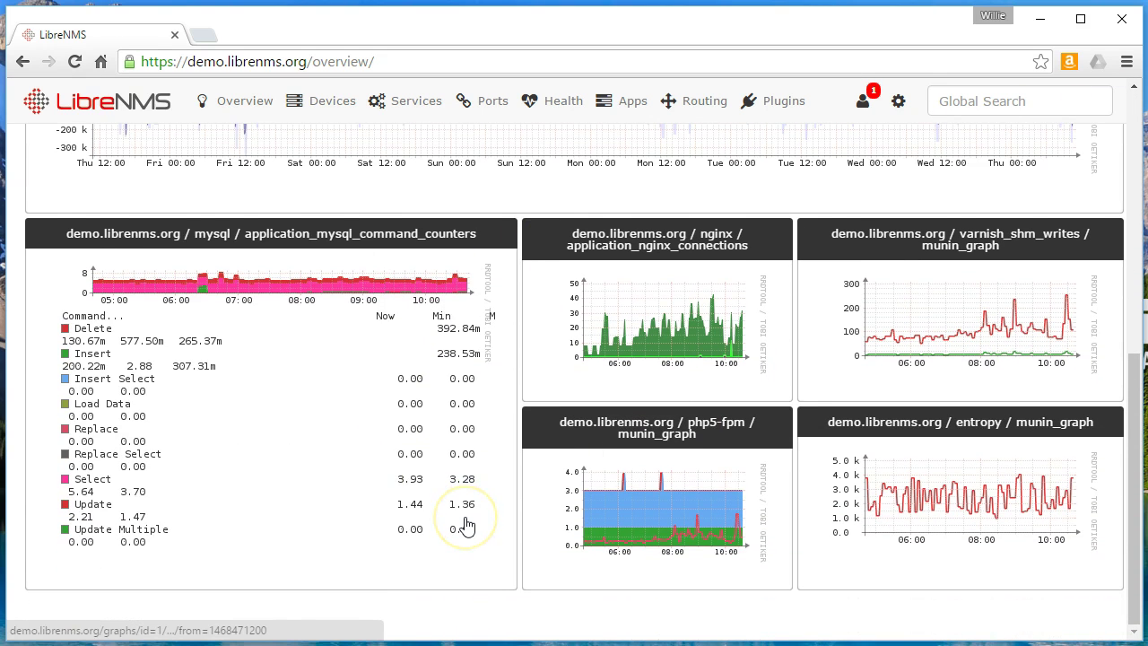
scroll(465, 527, "up", 7)
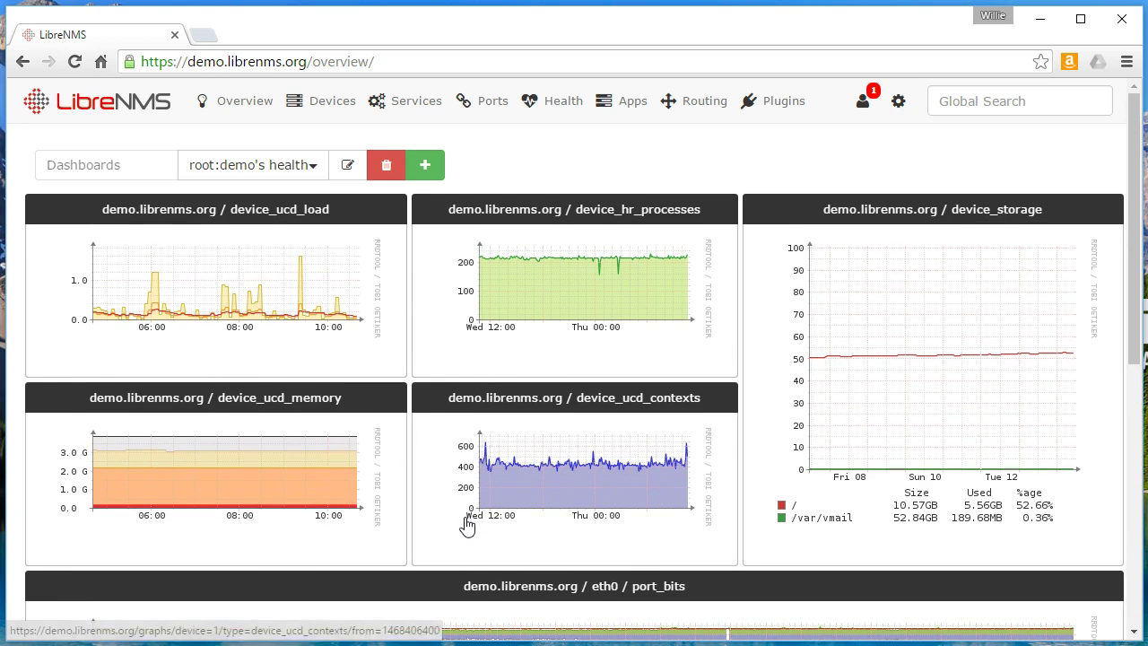
Check the alert and map options under Overview and open the Network map.
mouse_move(267, 107)
mouse_move(258, 162)
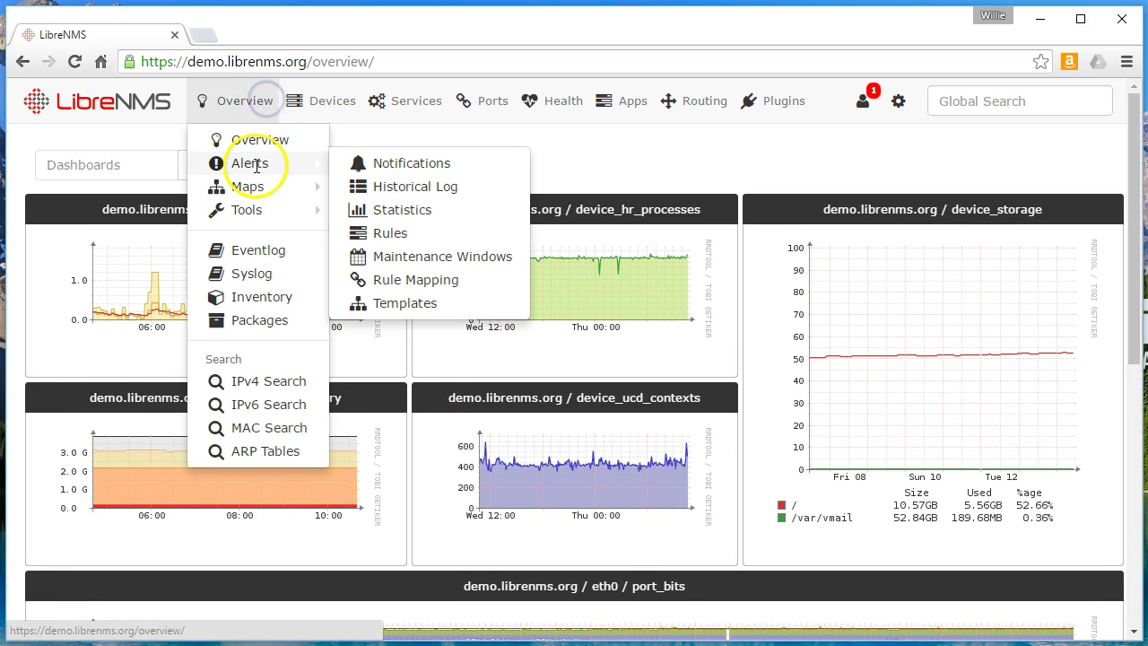
mouse_move(257, 186)
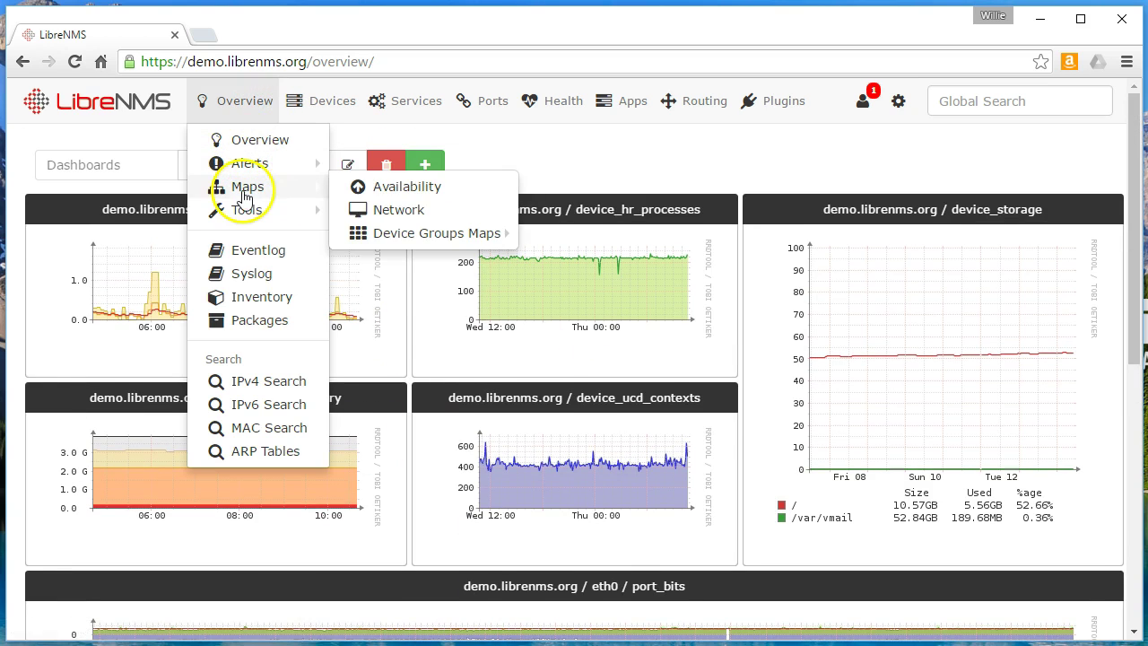
left_click(404, 219)
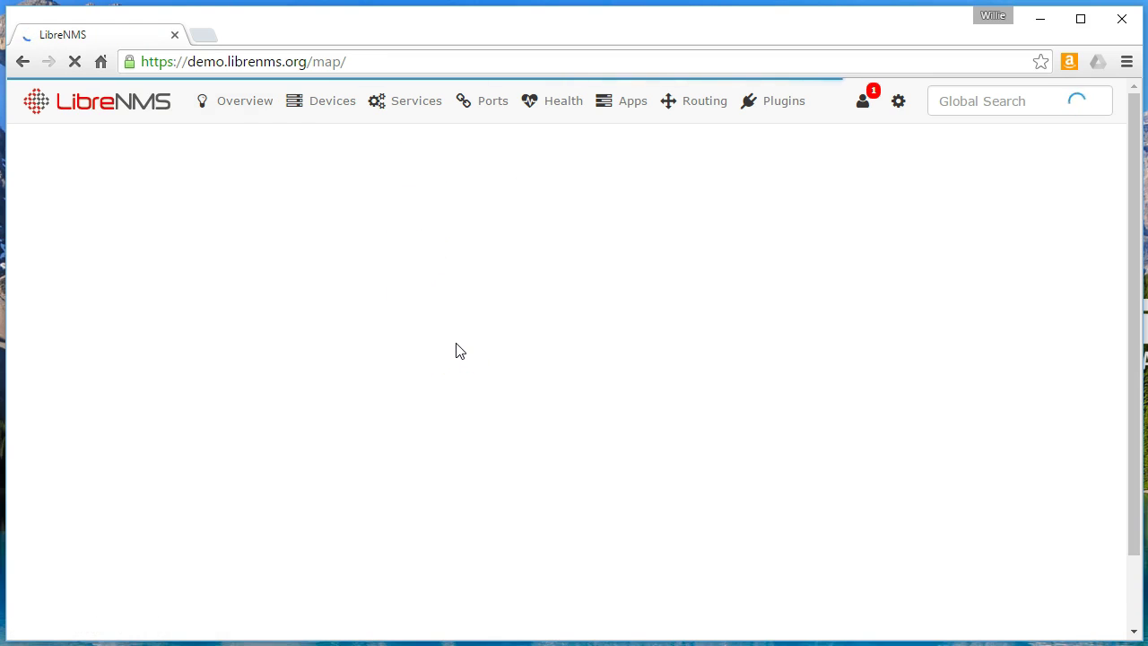
View the demo's Eventlog page, followed by its Syslog page.
left_click(239, 104)
mouse_move(244, 199)
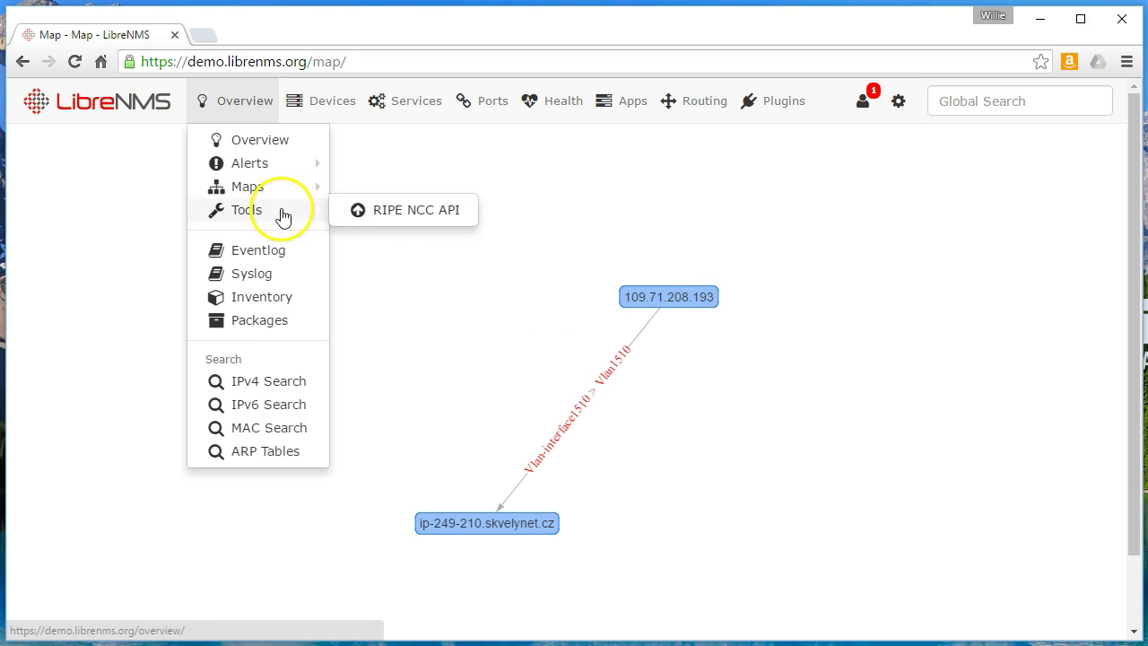
left_click(262, 251)
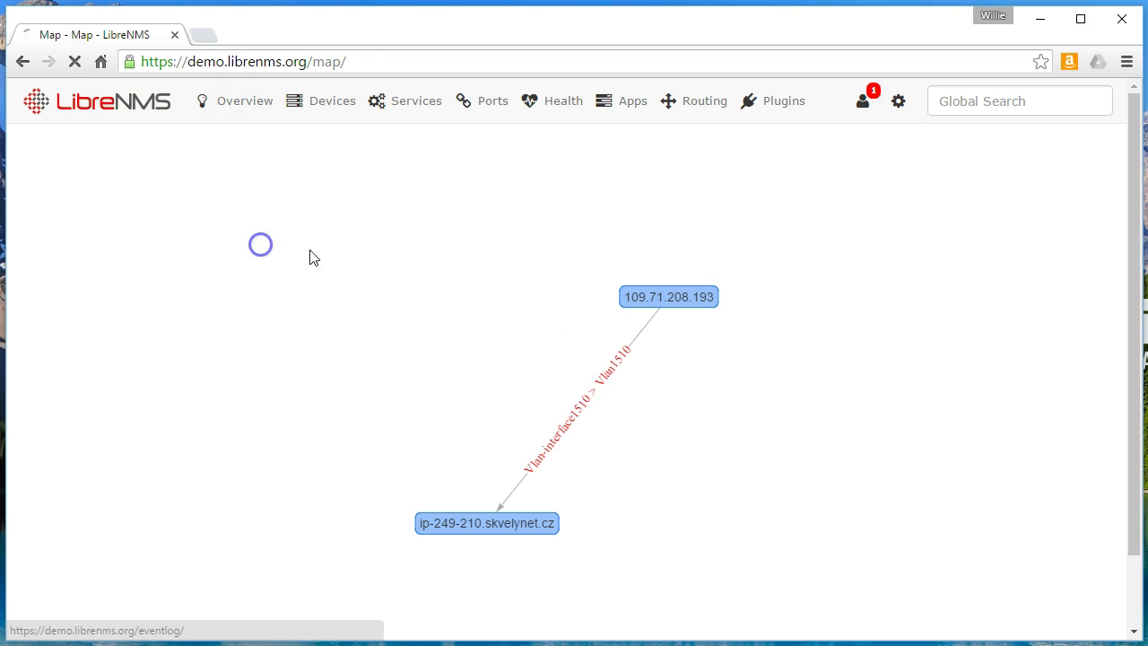
left_click(239, 110)
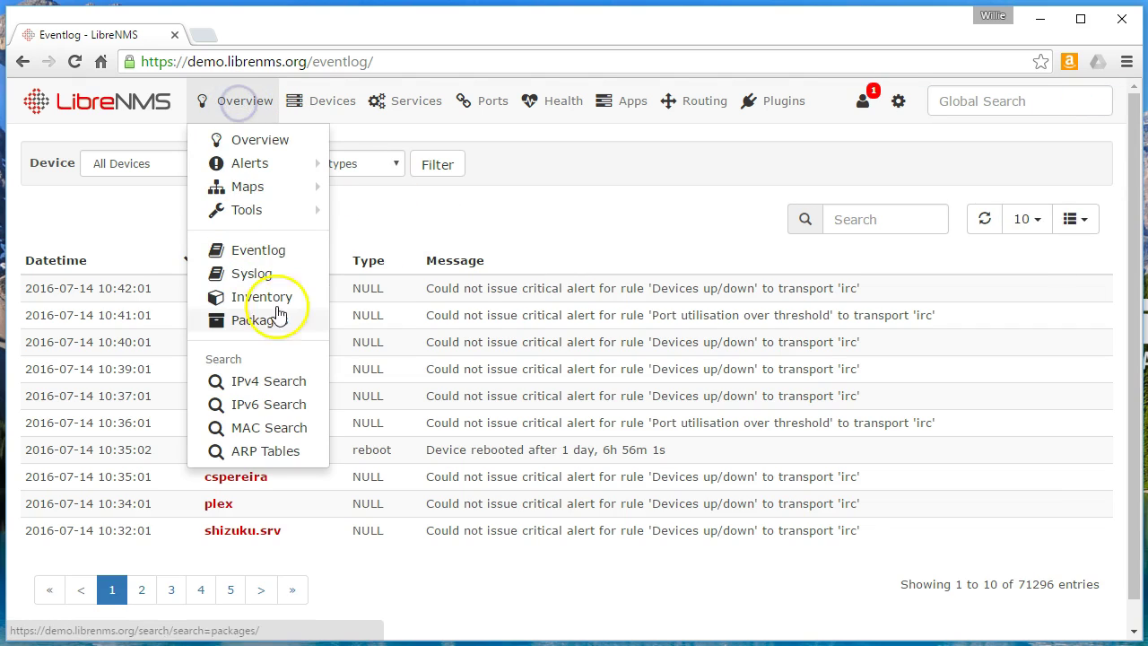
left_click(257, 271)
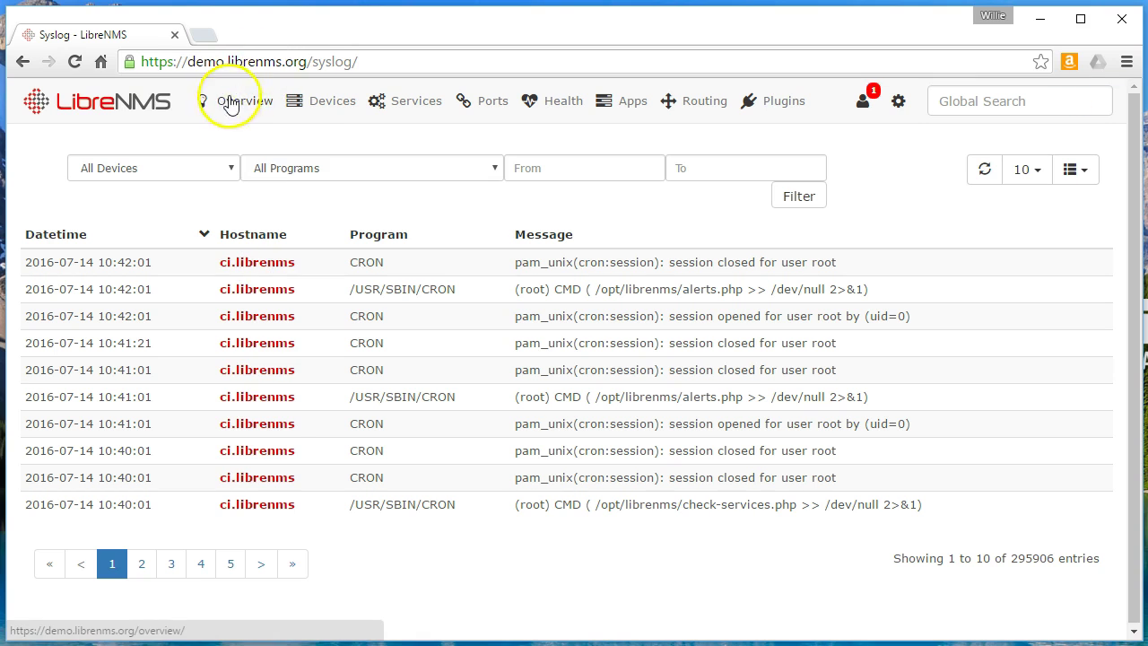
View the demo's Inventory page, followed by the IPv4 address search page.
left_click(233, 101)
left_click(257, 298)
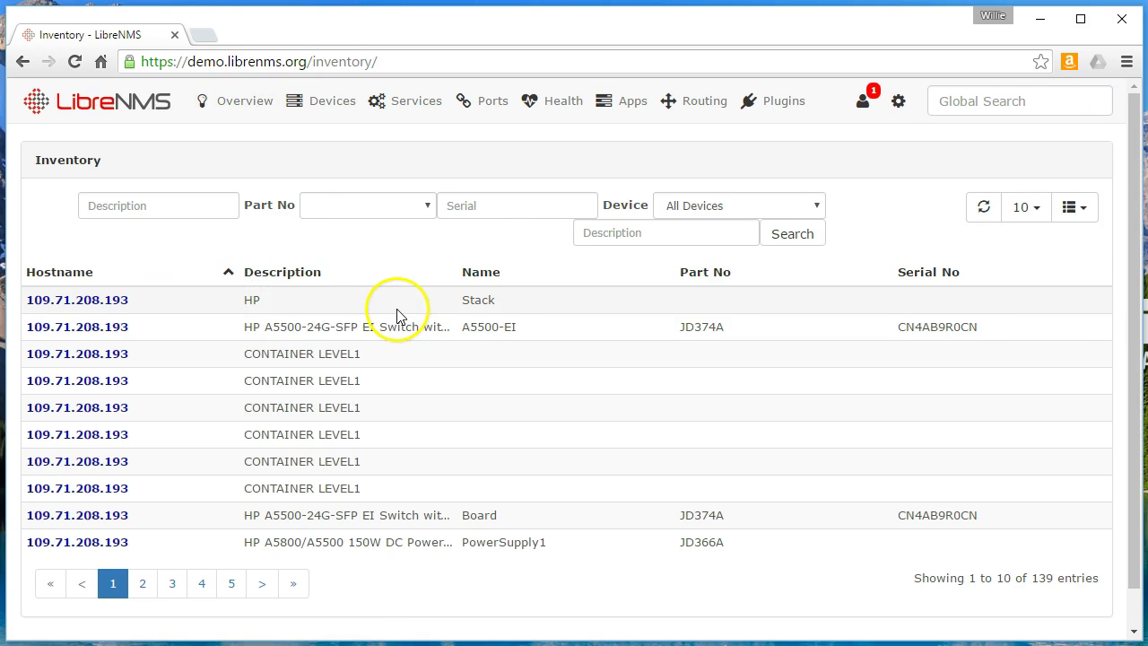
left_click(240, 104)
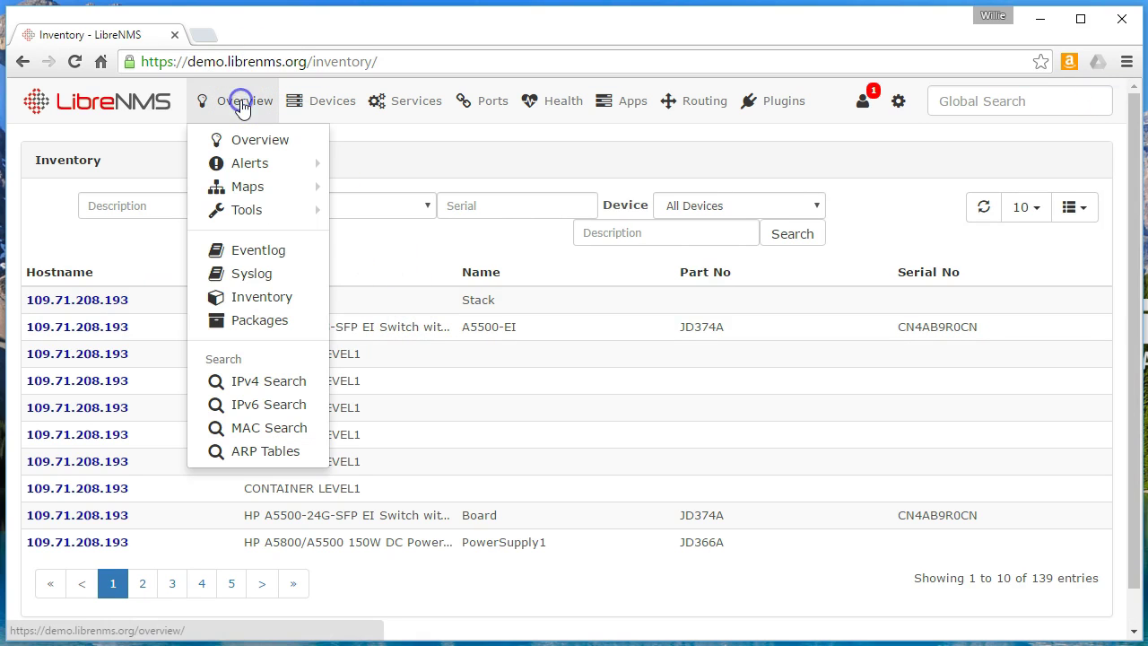
left_click(256, 382)
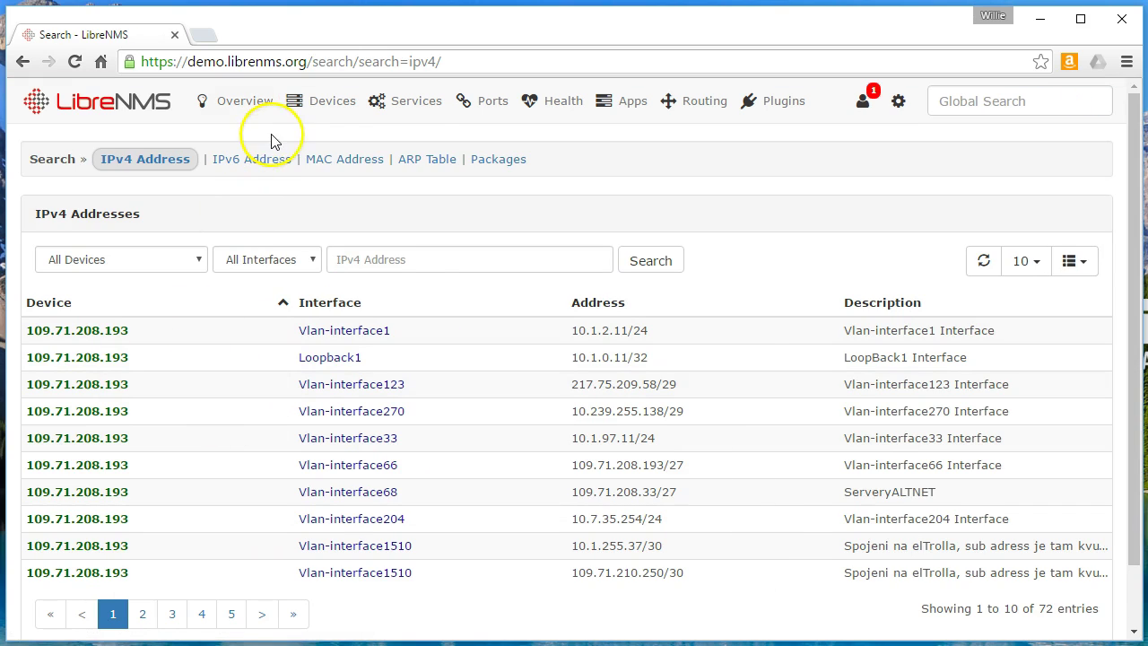
Open the list of all devices and review the platform and operating system details of the first entries.
left_click(328, 102)
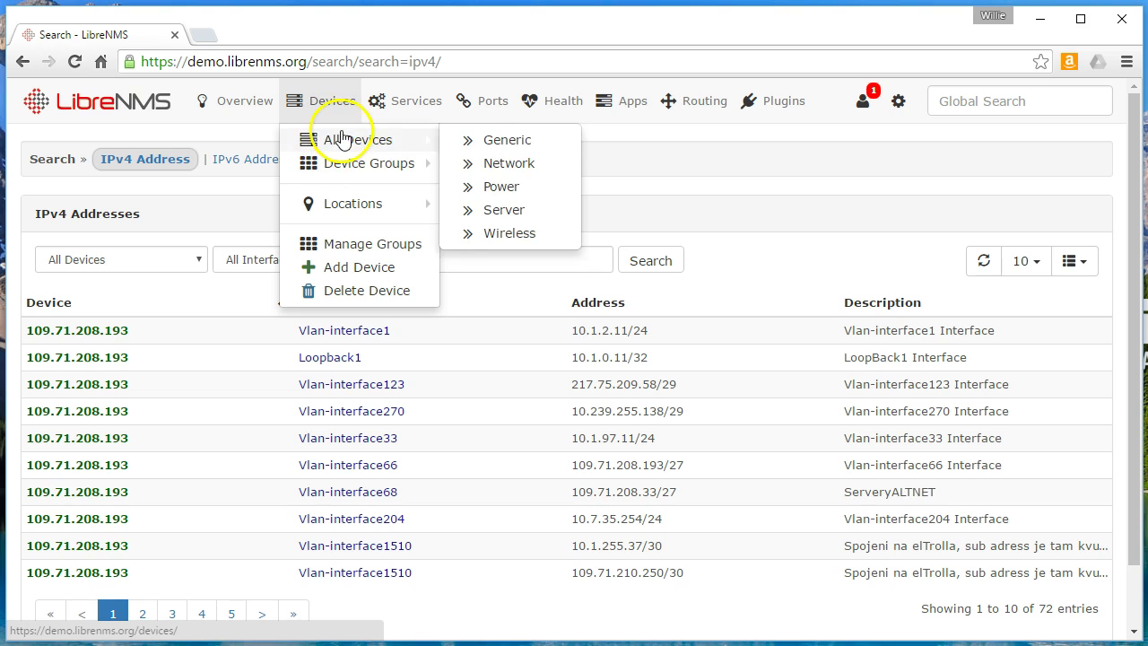
left_click(341, 138)
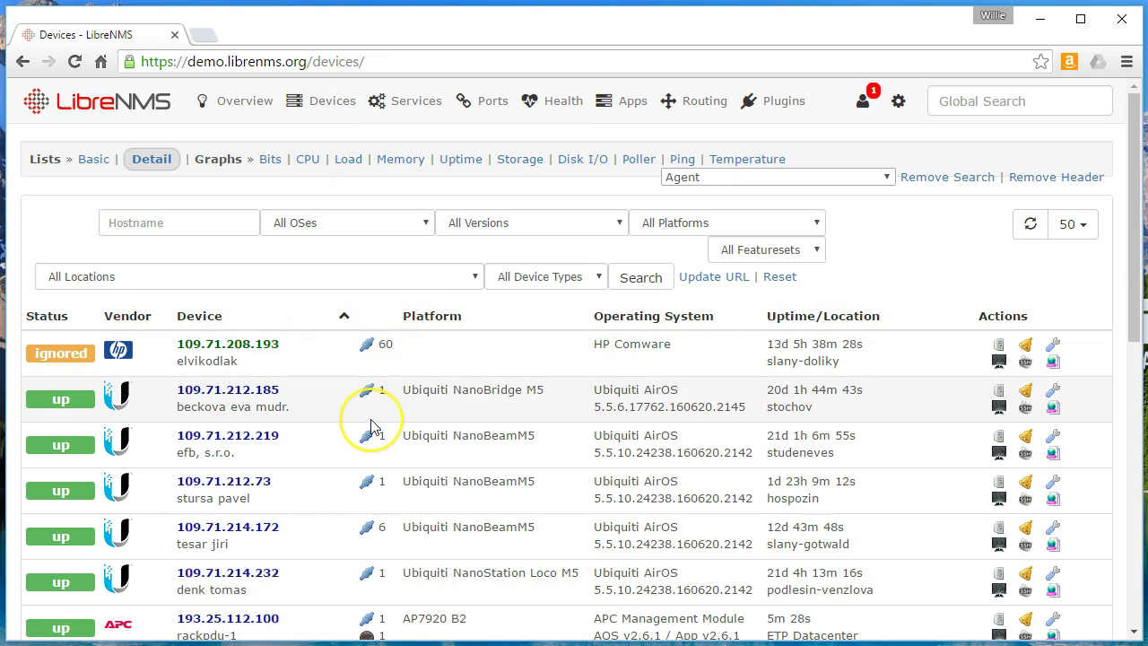
scroll(372, 426, "down", 1)
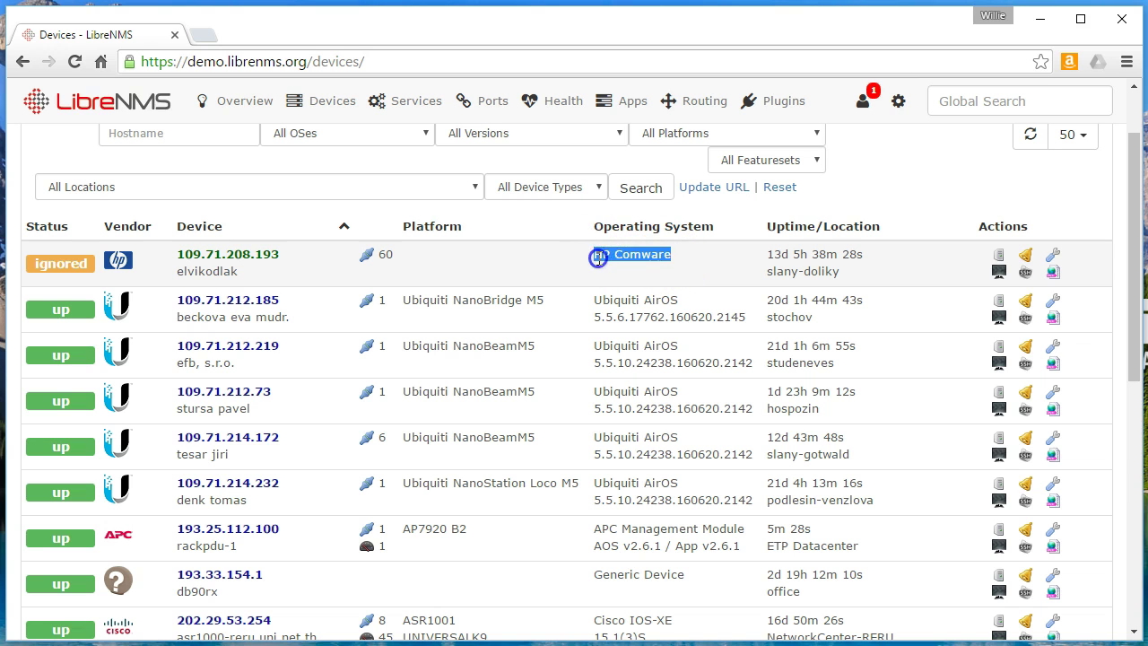
scroll(444, 368, "down", 2)
scroll(448, 375, "up", 2)
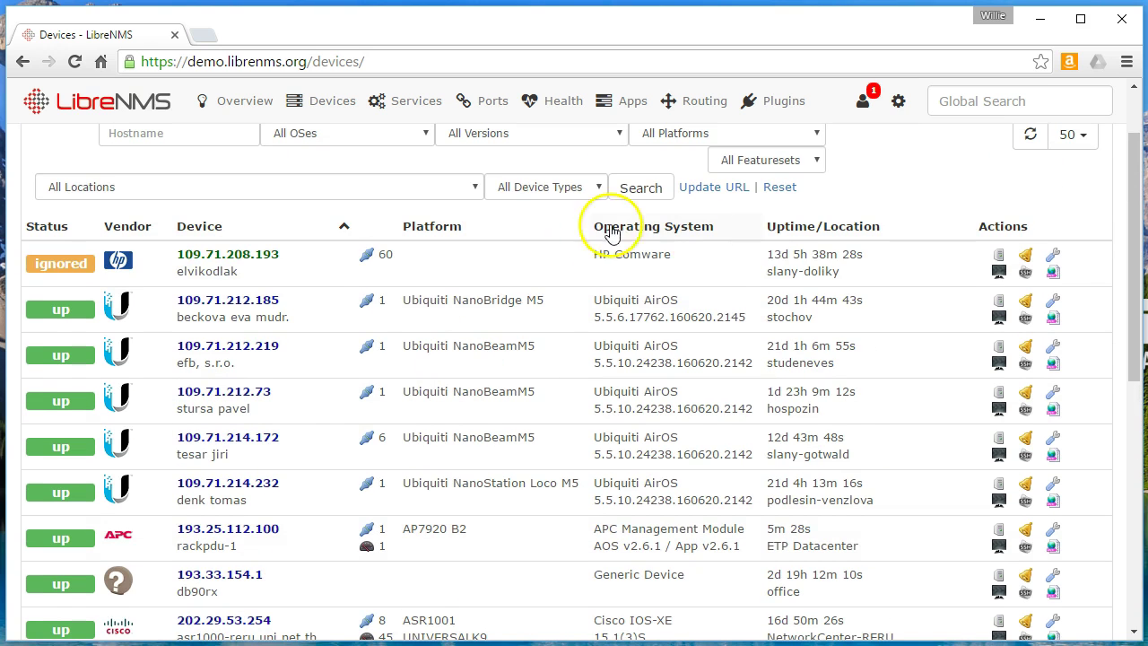
scroll(461, 264, "down", 1)
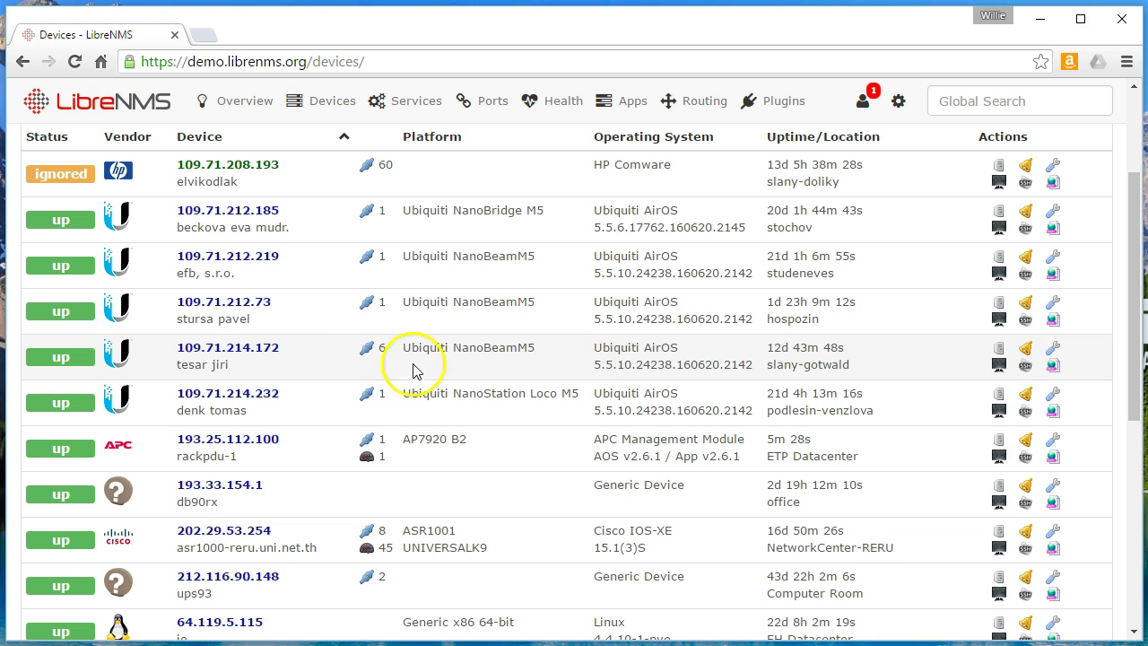
Examine the vendors, status labels and hostnames of the remaining devices through to the end of the list.
mouse_move(199, 353)
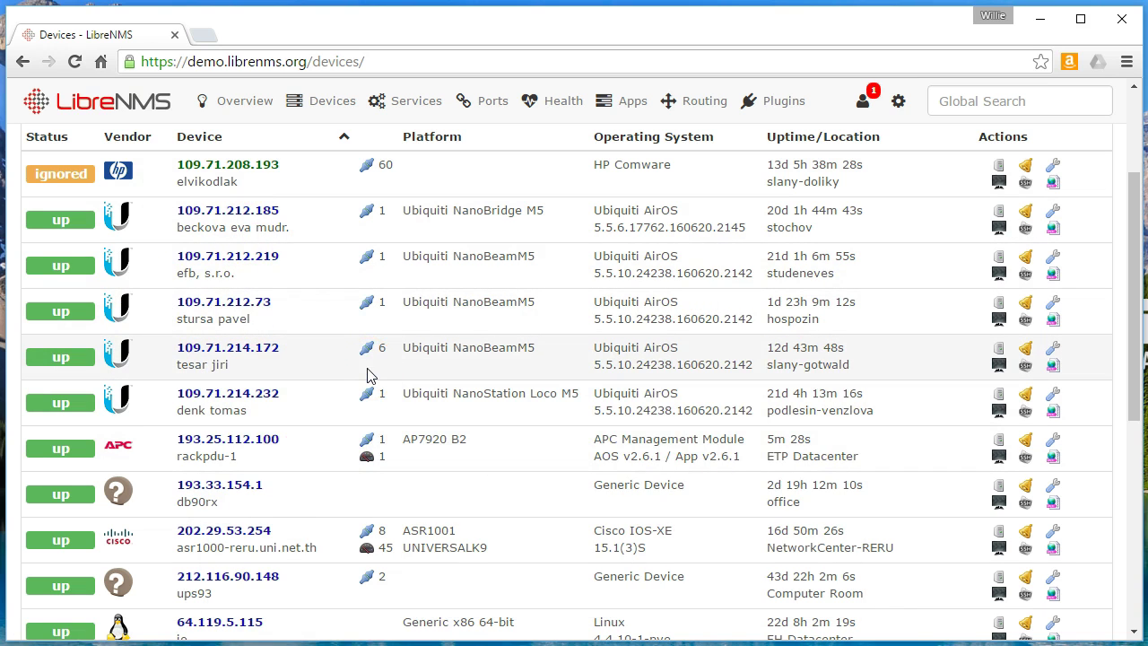
scroll(341, 422, "down", 1)
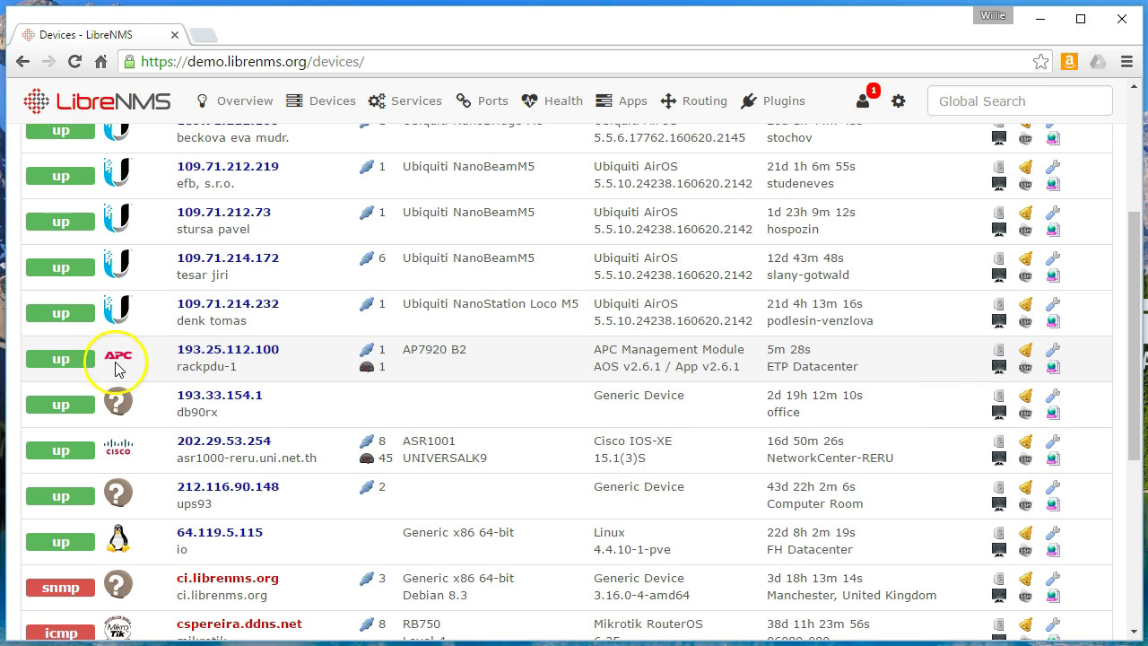
scroll(355, 399, "down", 1)
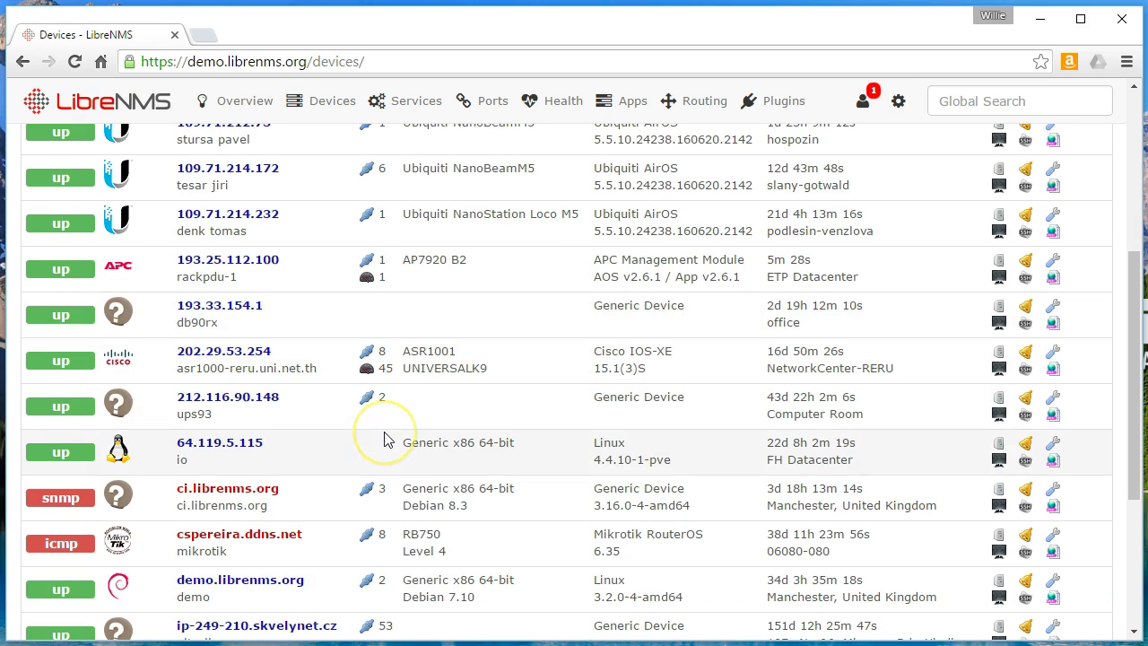
scroll(384, 439, "down", 1)
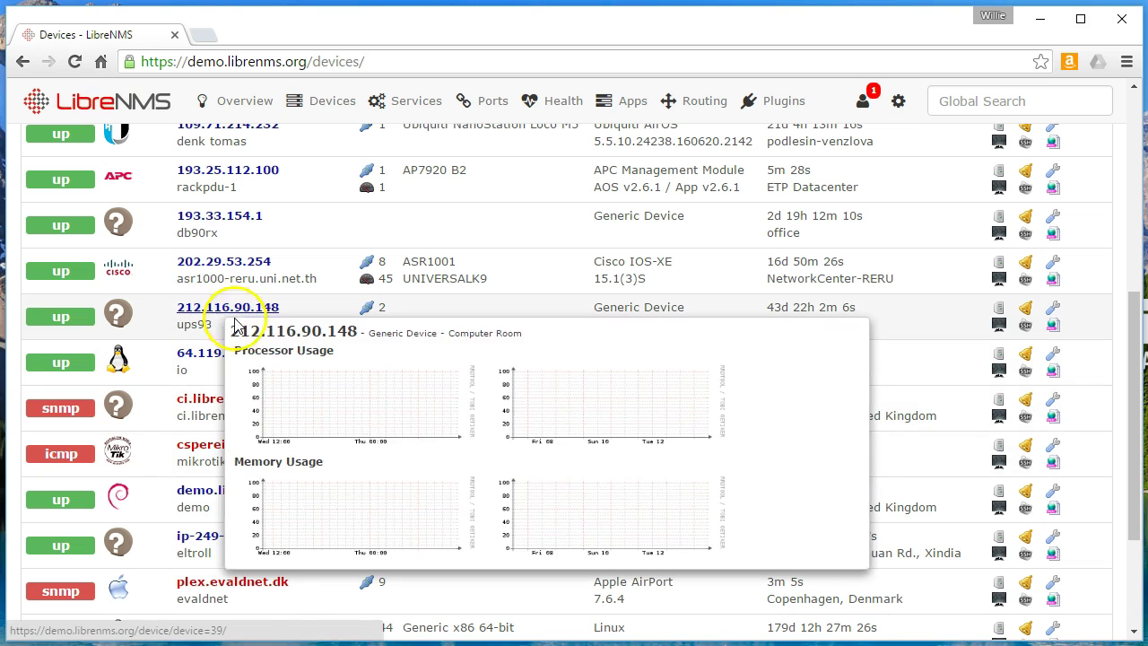
scroll(374, 417, "down", 1)
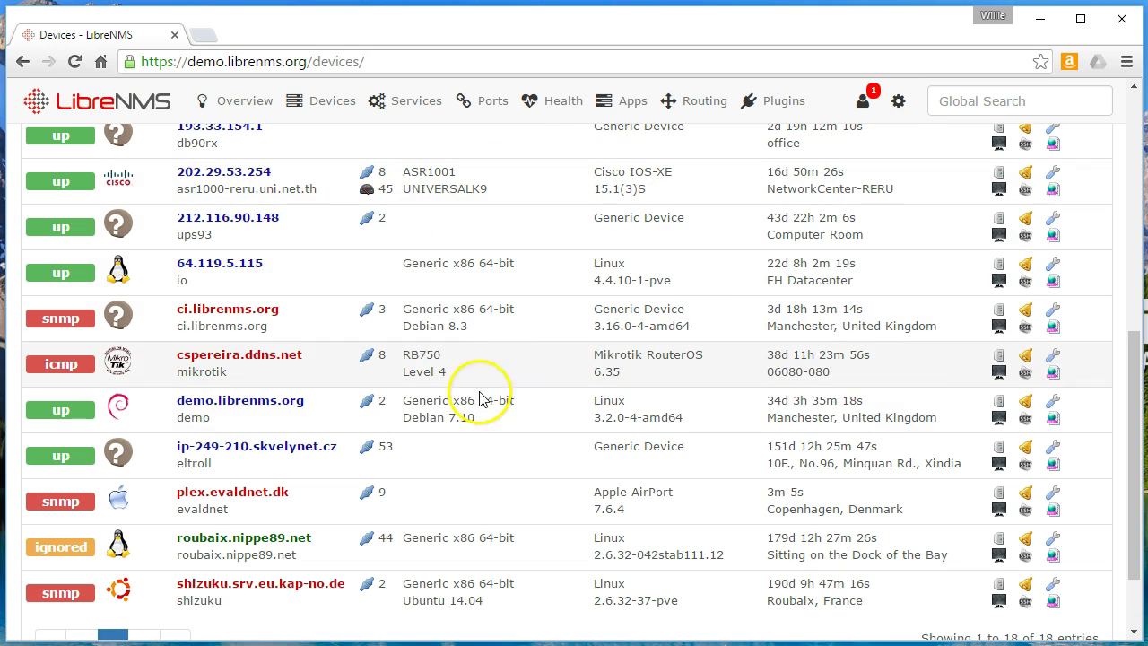
scroll(398, 448, "down", 1)
scroll(151, 224, "up", 2)
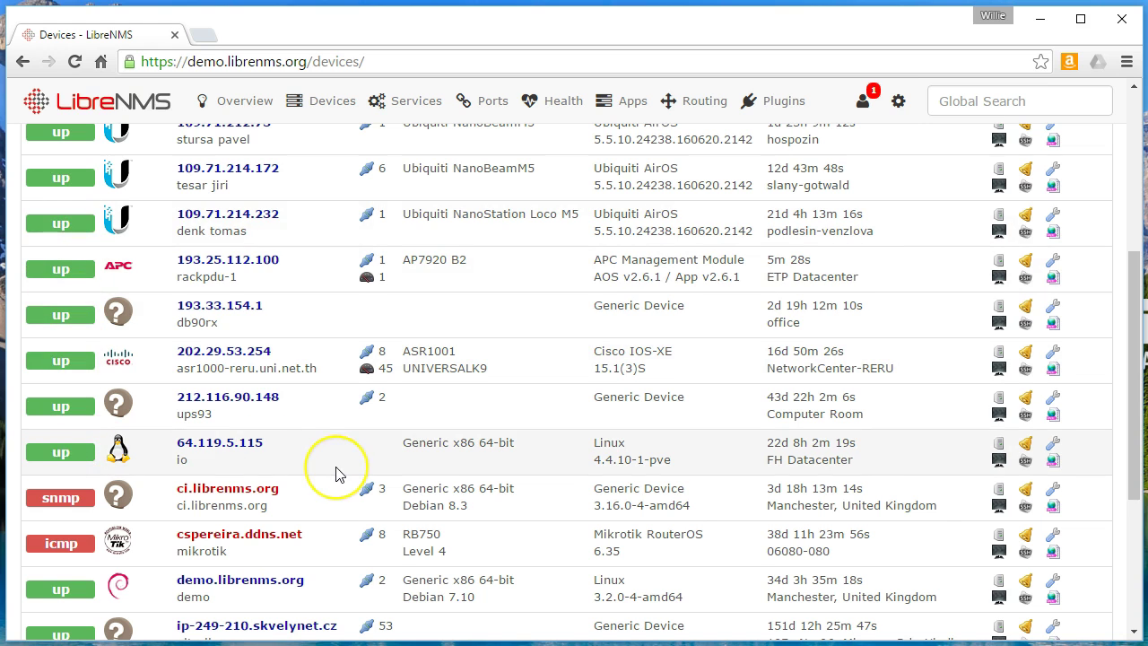
scroll(328, 462, "down", 1)
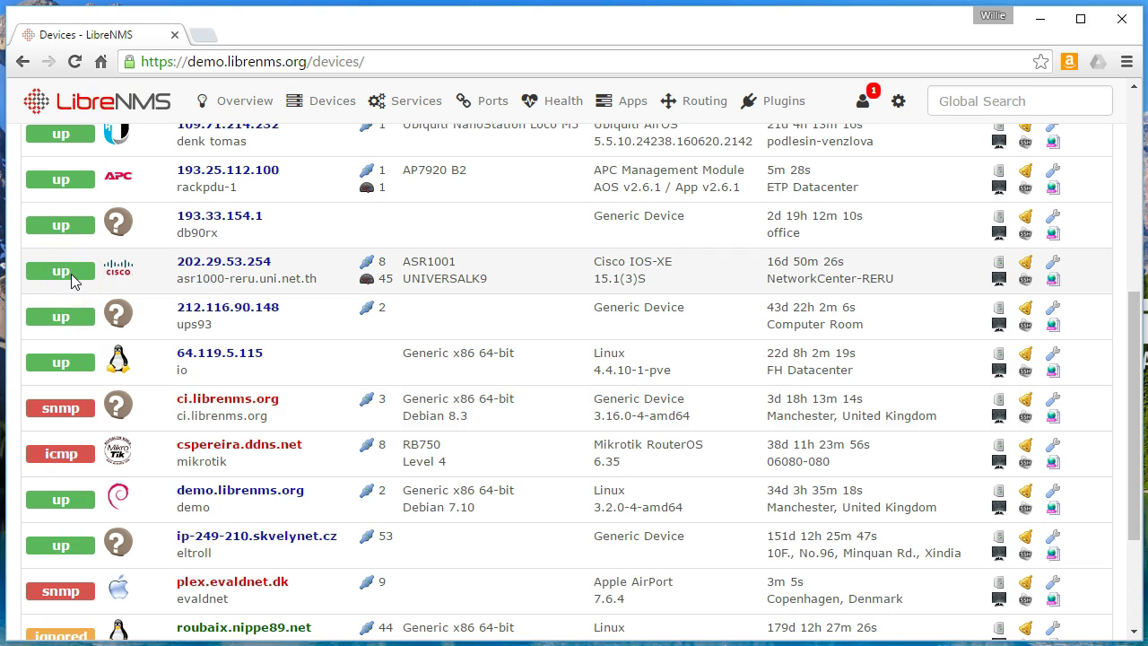
scroll(152, 296, "down", 1)
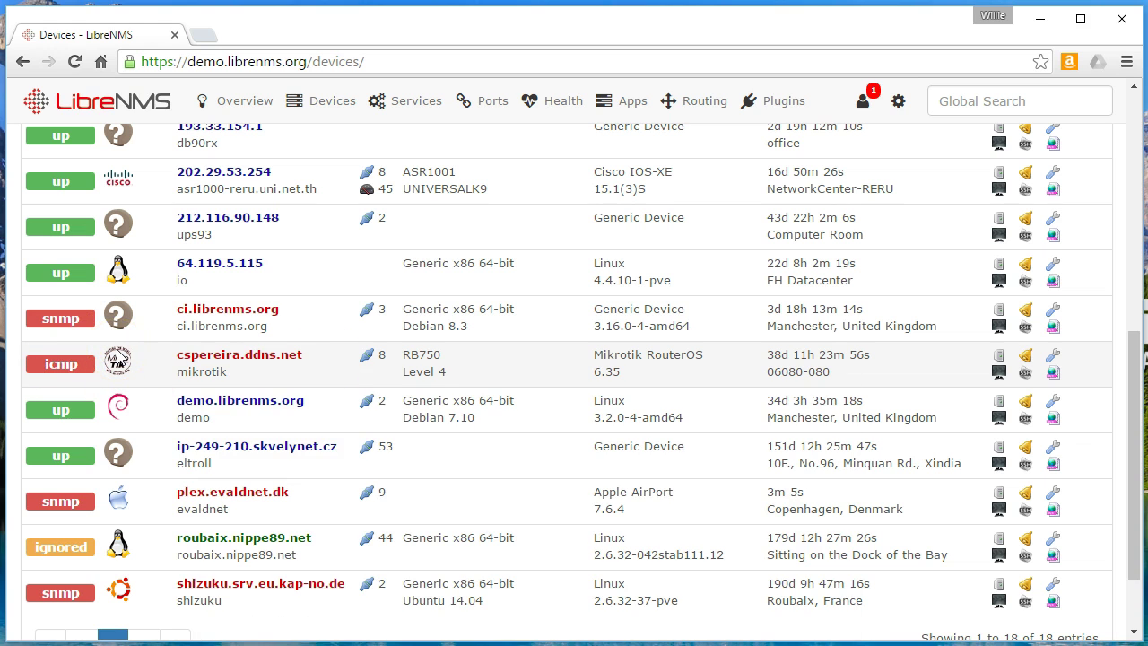
mouse_move(229, 312)
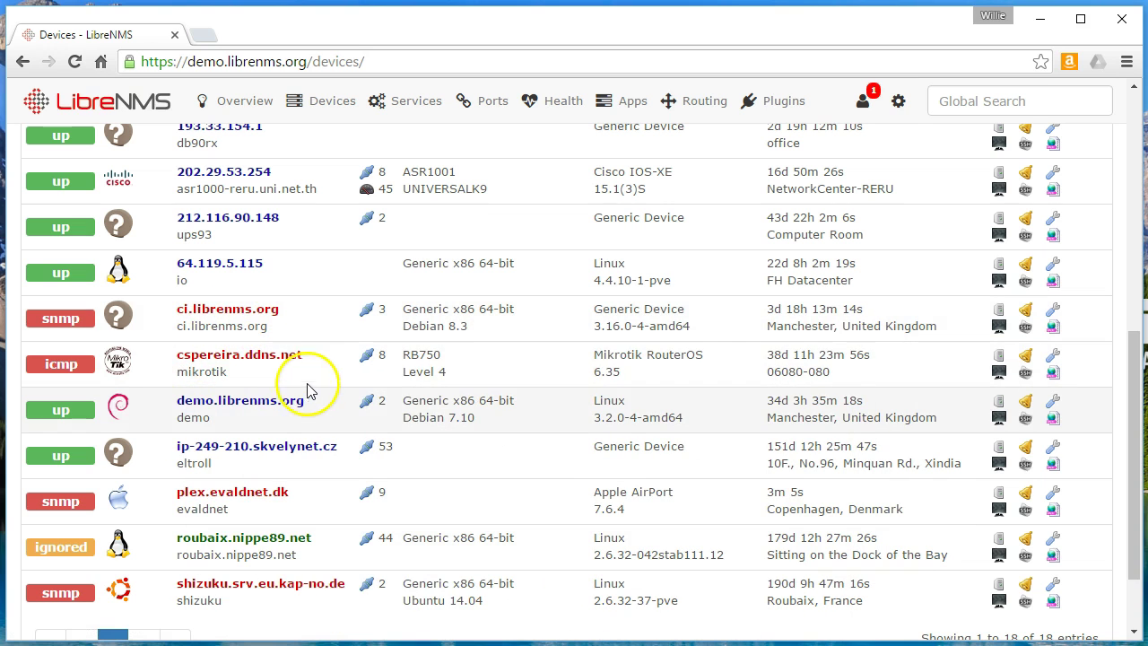
scroll(330, 325, "down", 1)
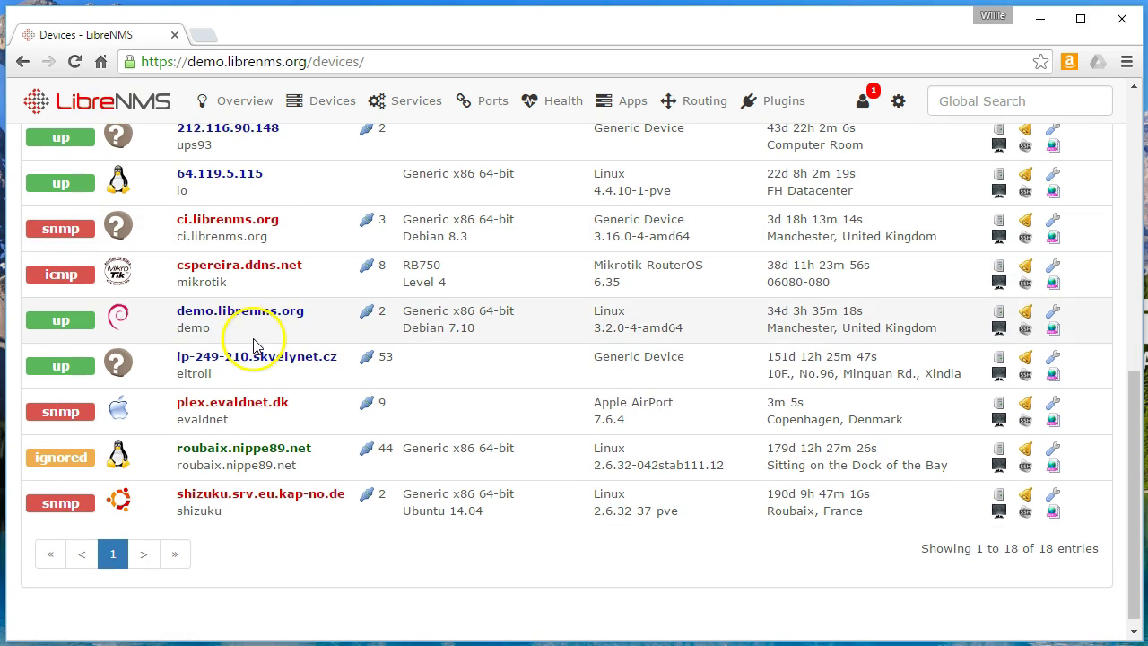
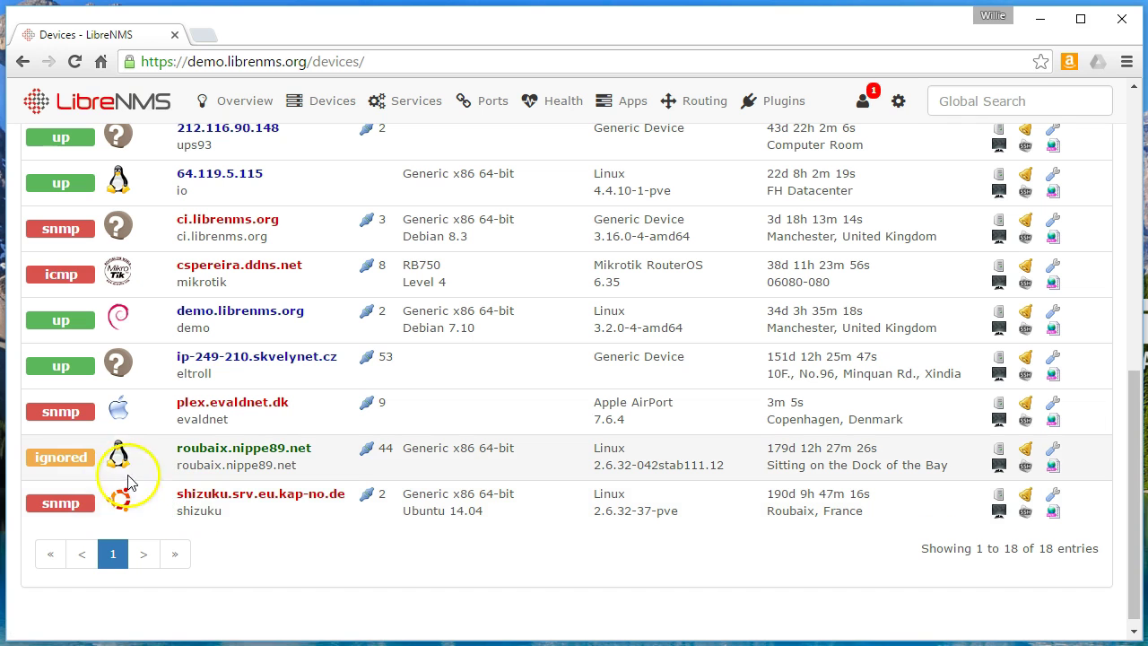
scroll(295, 460, "up", 8)
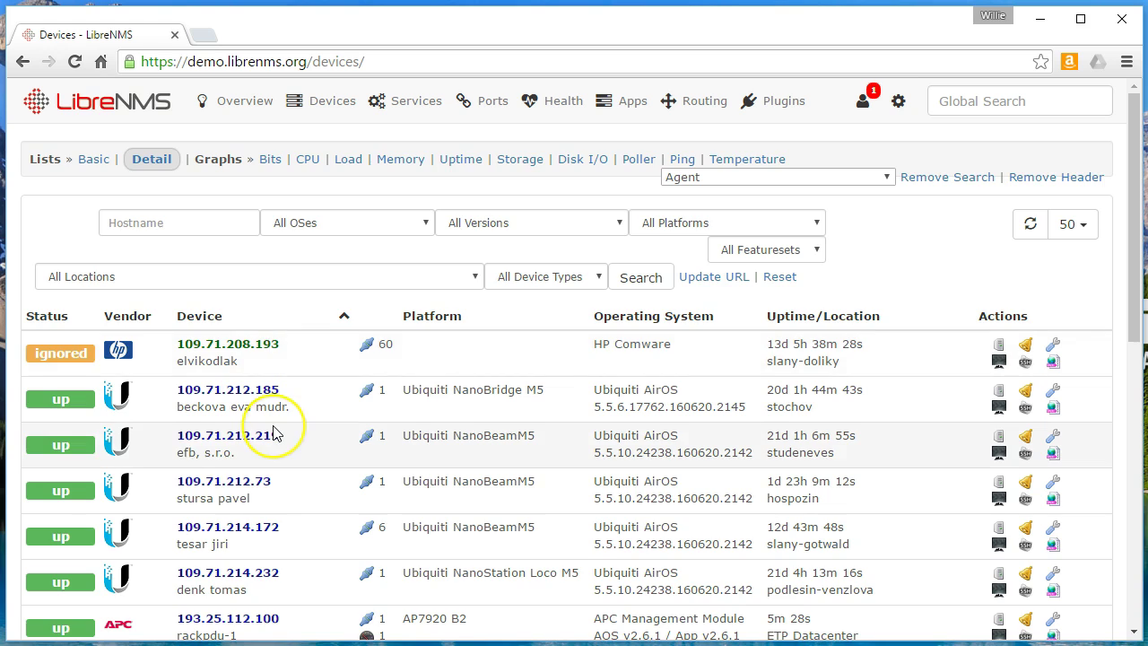
Open the plex.evaldnet.dk device from the list and bring up its Device Settings for editing.
scroll(274, 430, "down", 7)
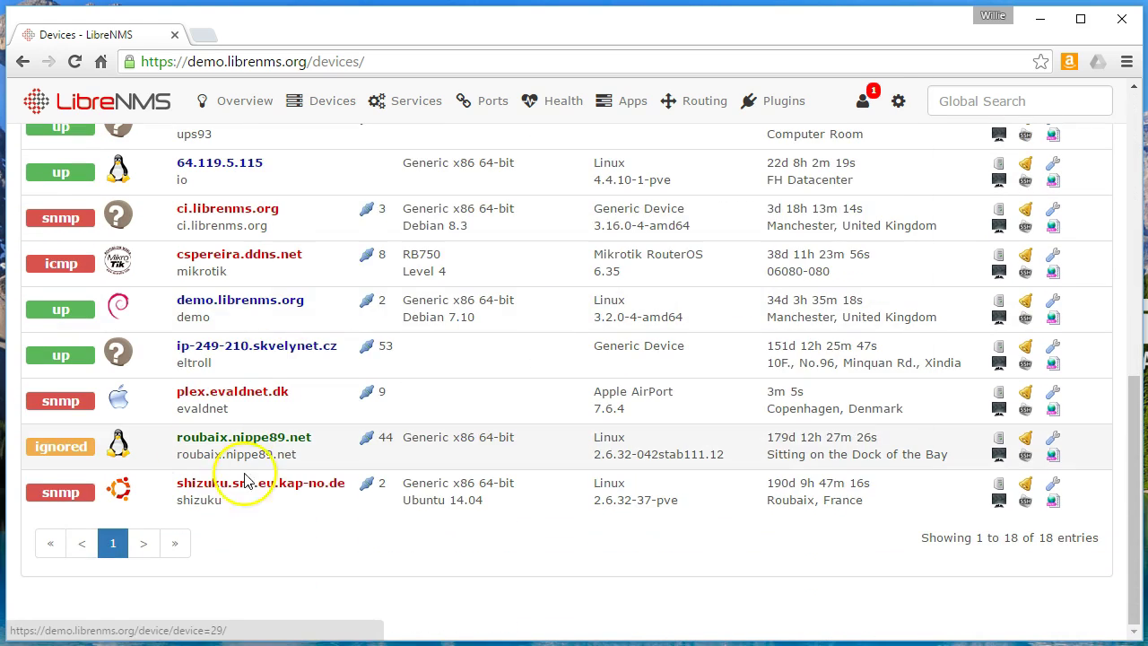
mouse_move(241, 398)
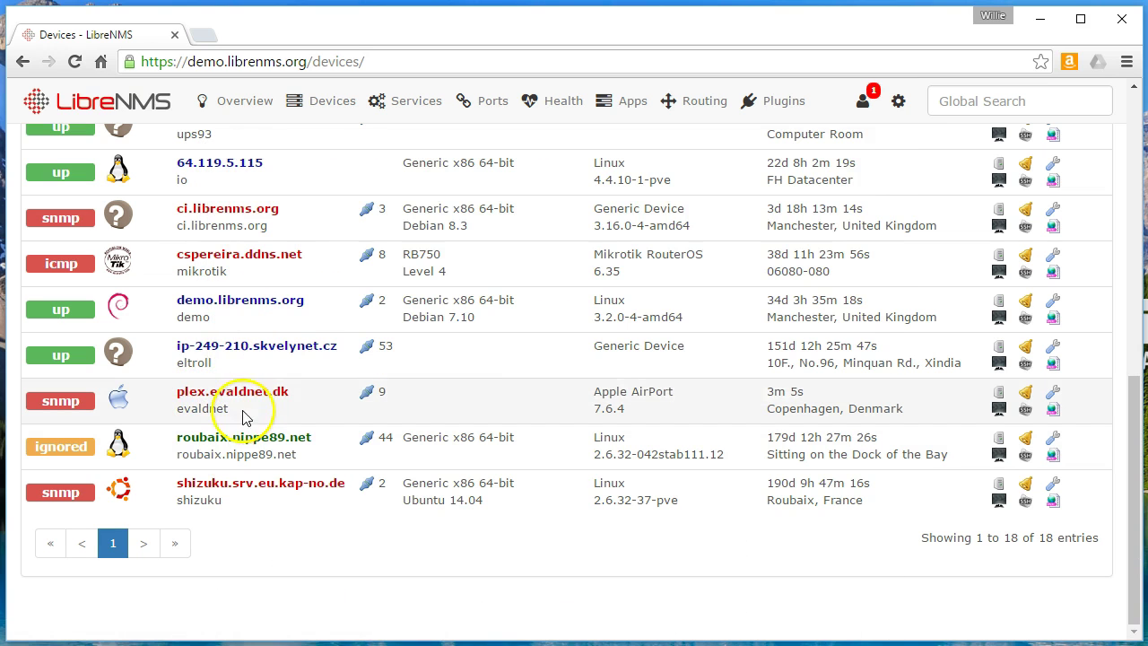
left_click(237, 396)
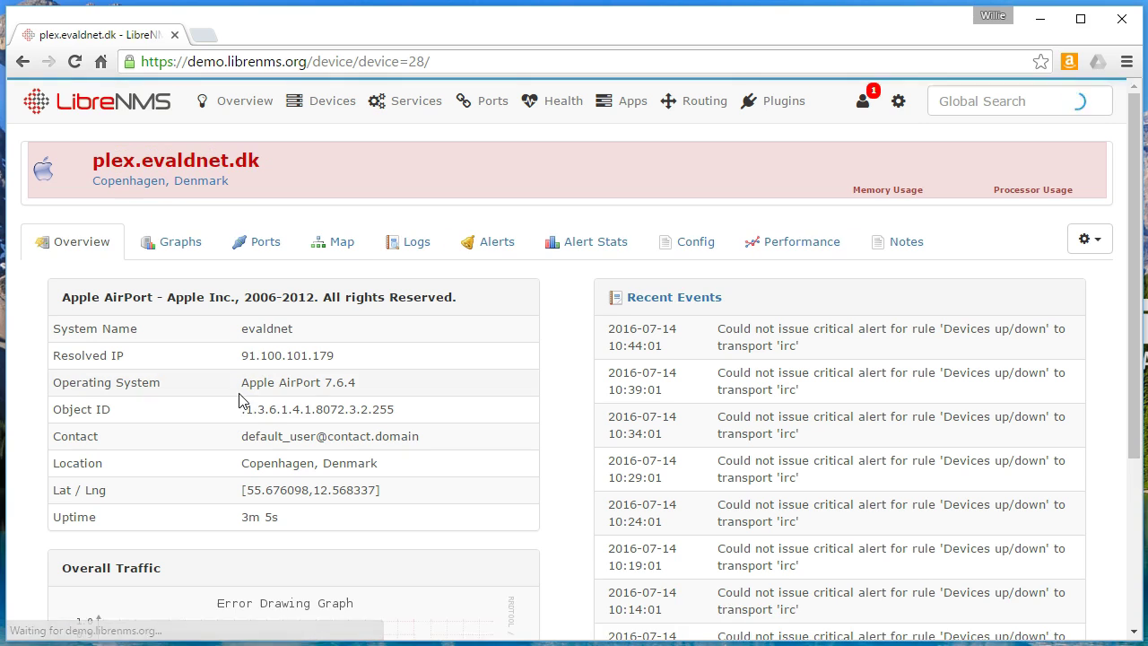
left_click(1087, 239)
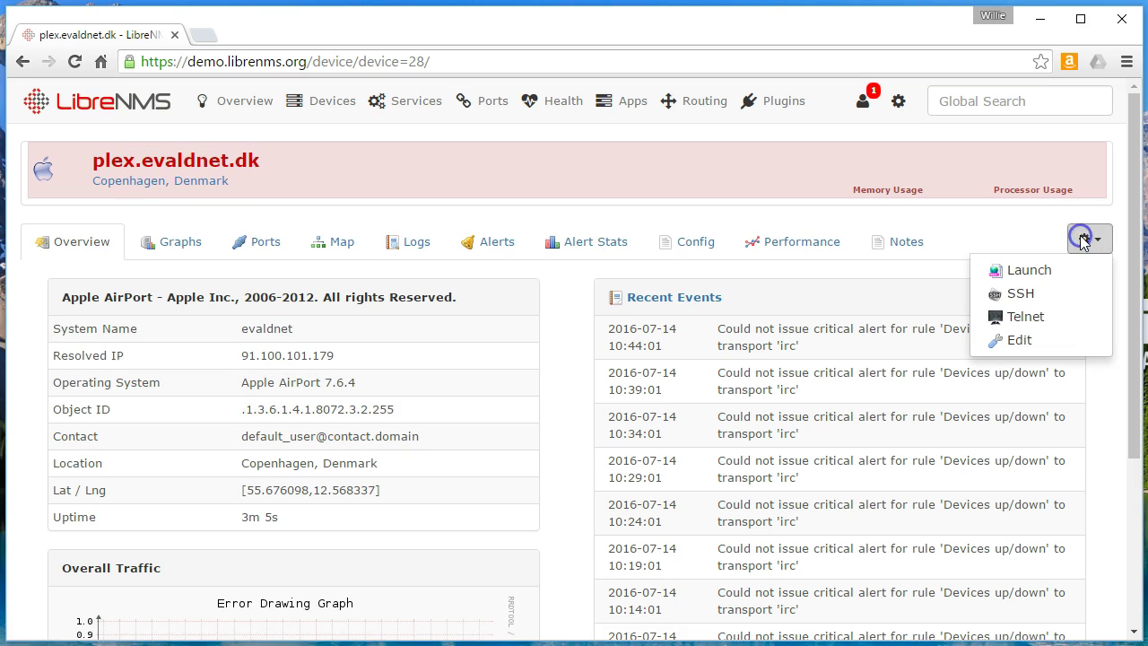
left_click(1019, 339)
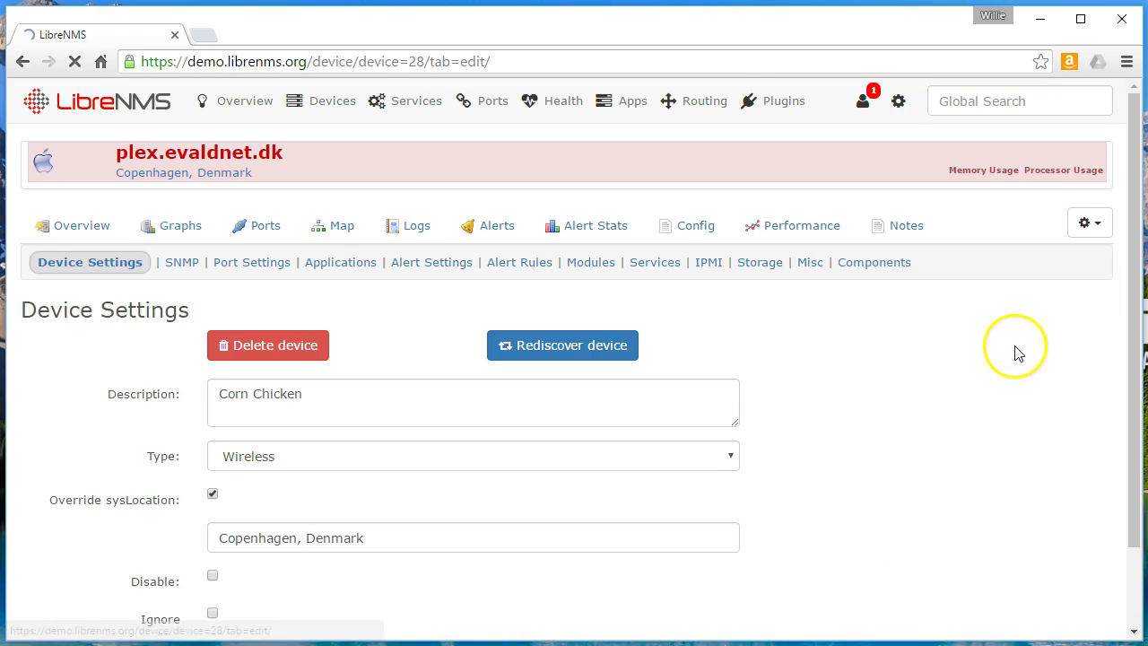
Set plex.evaldnet.dk to Ignore in its device settings and save the change.
scroll(434, 436, "down", 2)
left_click(211, 465)
left_click(224, 509)
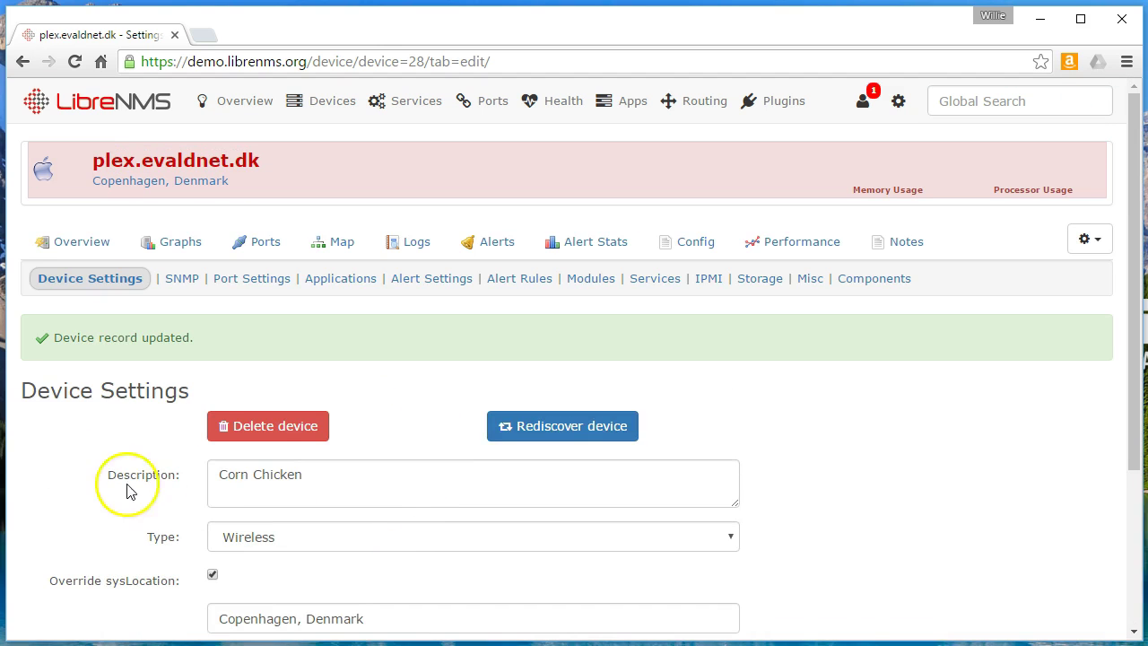
View the plex.evaldnet.dk overview, then check the device's status in the list of all devices.
left_click(85, 245)
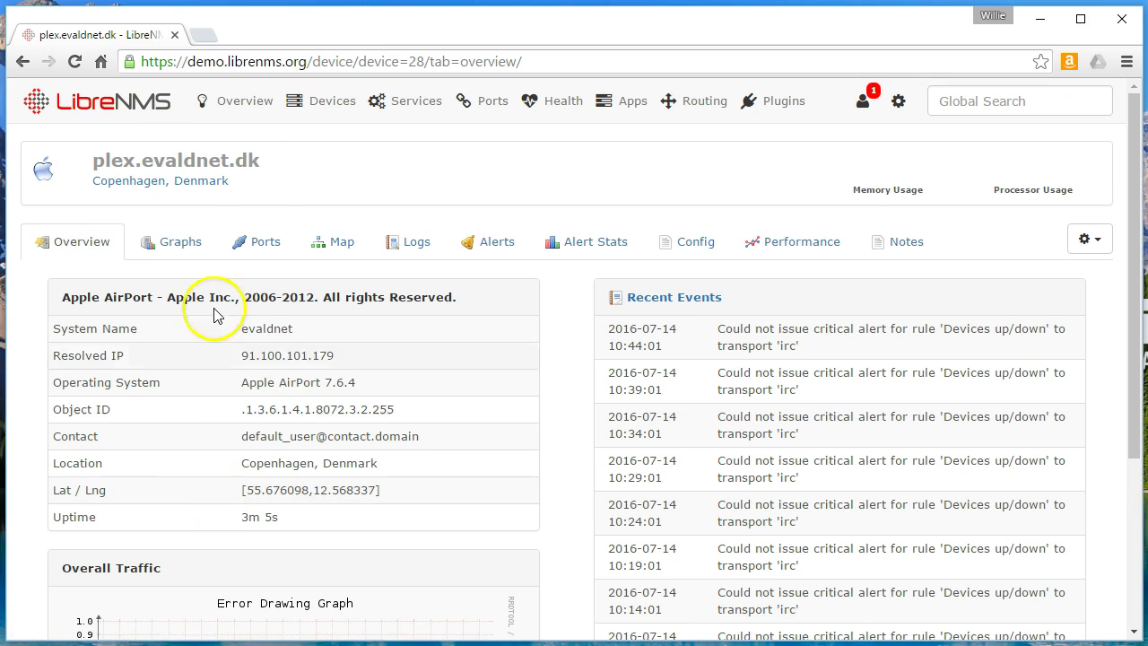
mouse_move(292, 102)
left_click(332, 137)
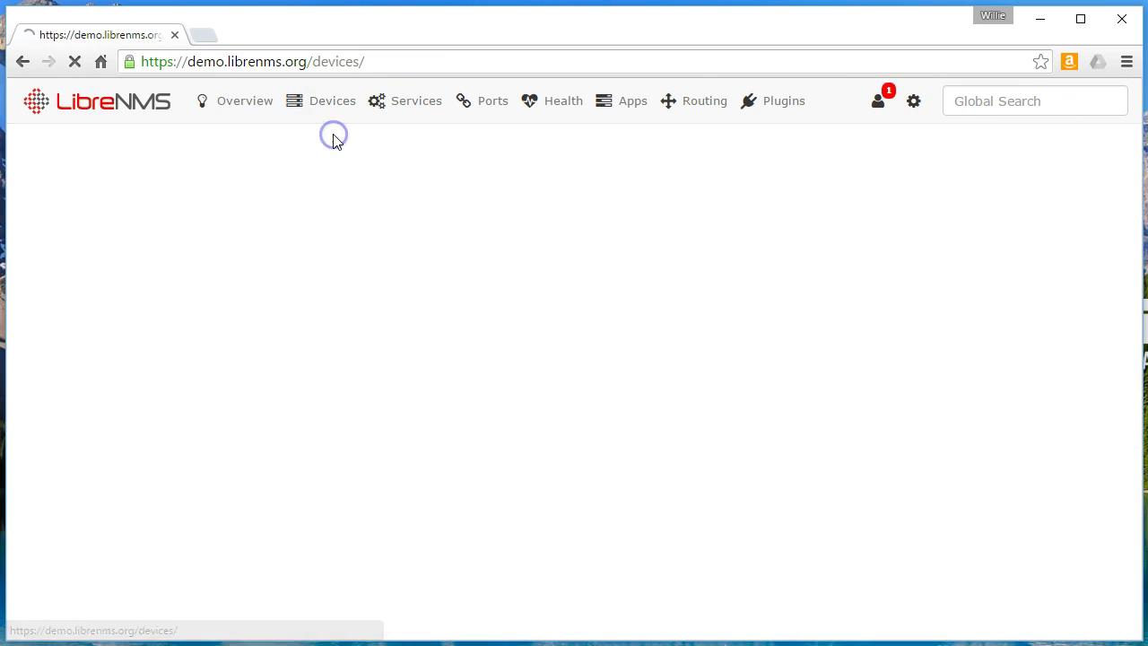
scroll(315, 330, "down", 7)
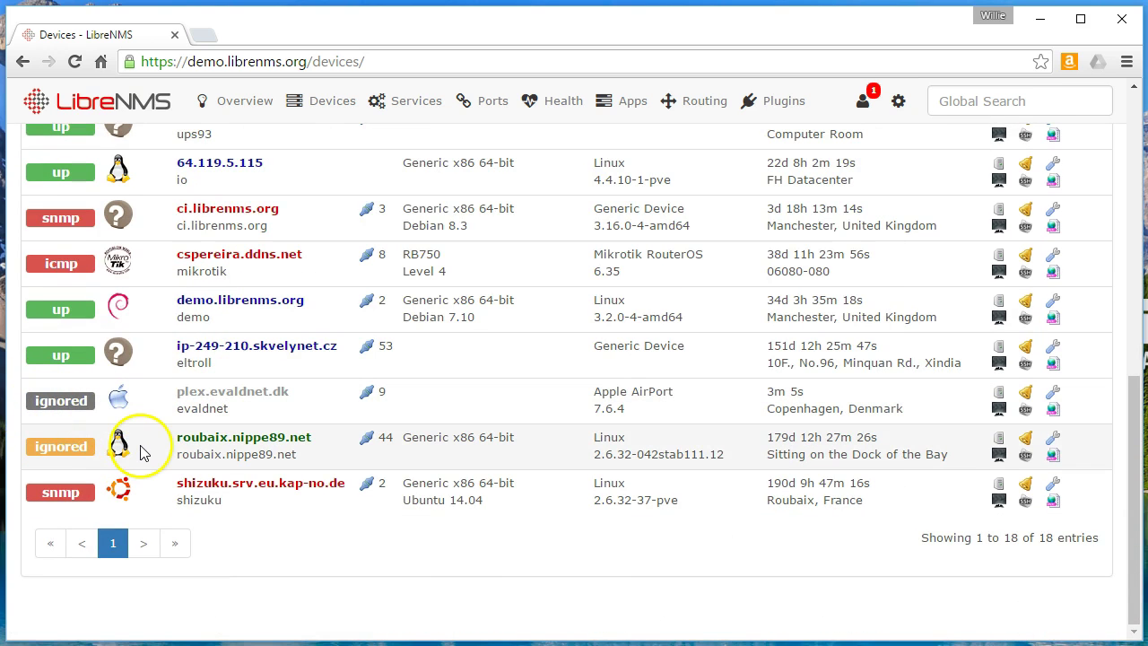
Reopen the plex.evaldnet.dk device settings, enable the Disable option and save the change.
left_click(1055, 399)
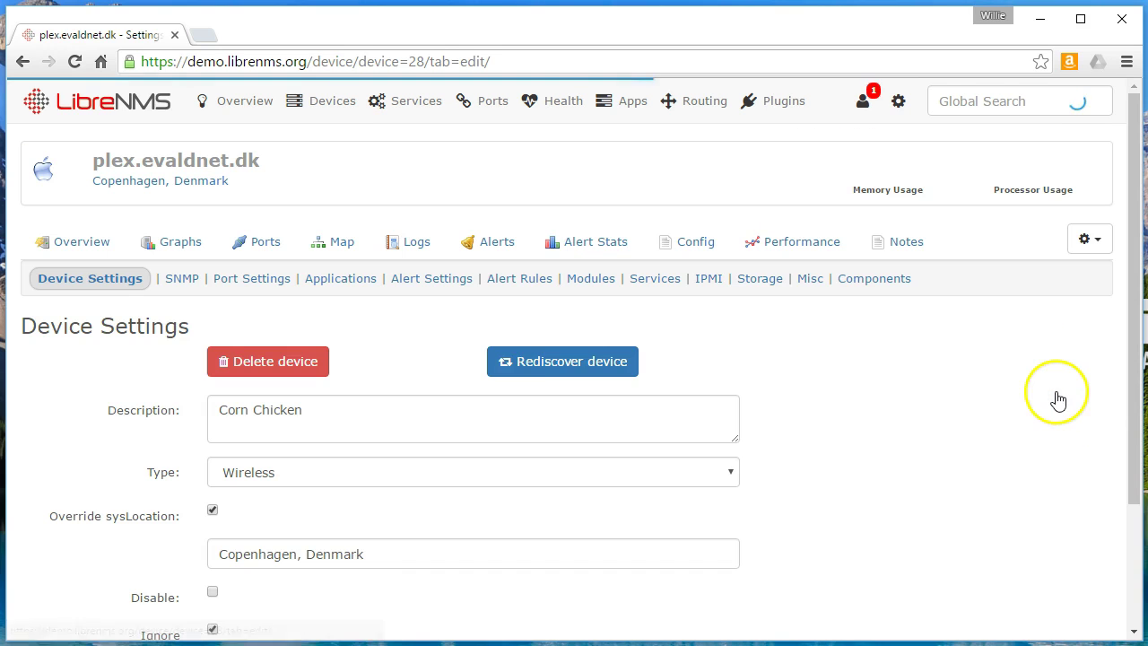
scroll(654, 487, "down", 3)
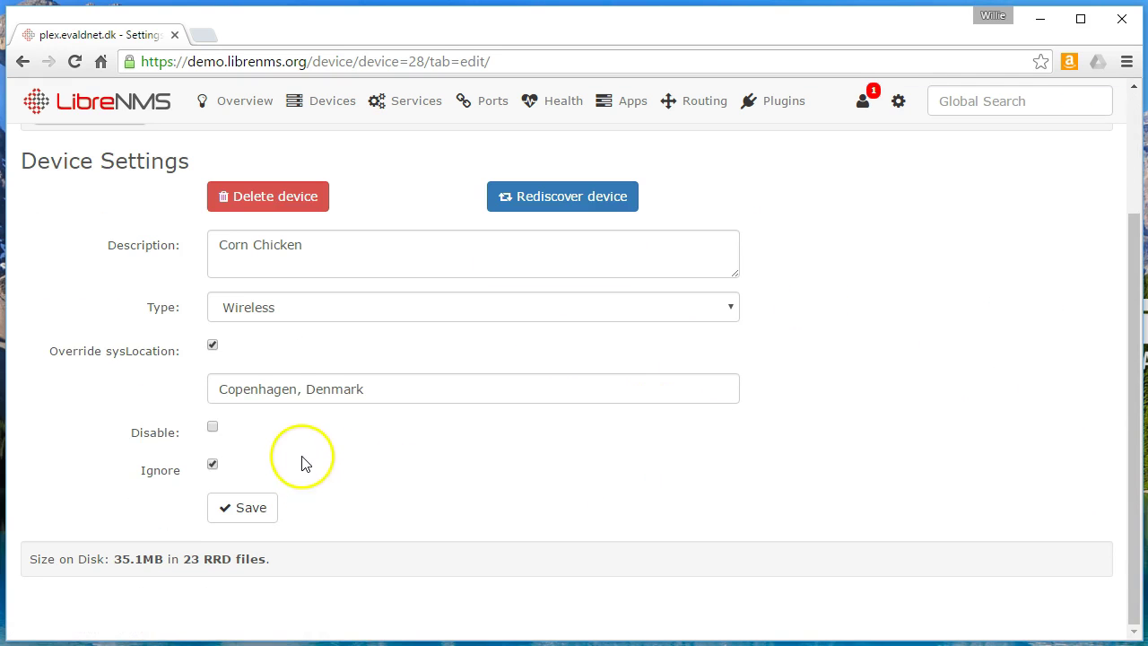
left_click(213, 426)
left_click(253, 509)
scroll(293, 167, "down", 2)
scroll(259, 313, "up", 2)
Return to the list of all devices and compare the status of plex.evaldnet.dk with the other devices.
left_click(230, 104)
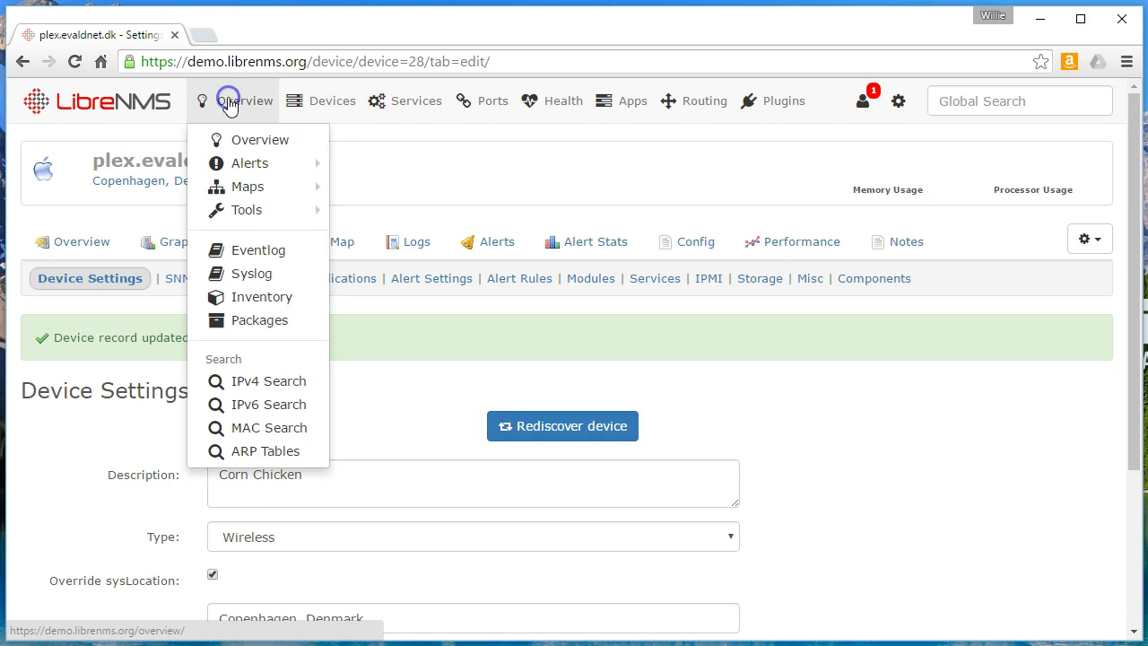
left_click(326, 108)
left_click(332, 140)
scroll(282, 511, "down", 1)
scroll(283, 512, "down", 7)
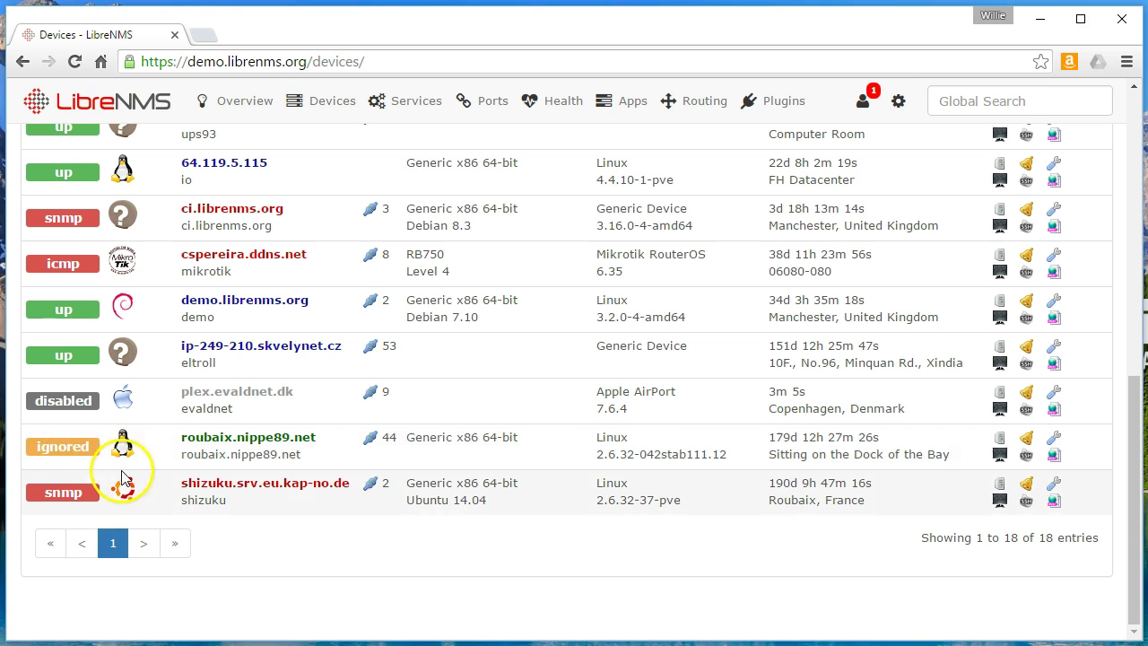
scroll(123, 478, "up", 7)
scroll(114, 478, "down", 5)
scroll(114, 478, "down", 3)
left_click(101, 447)
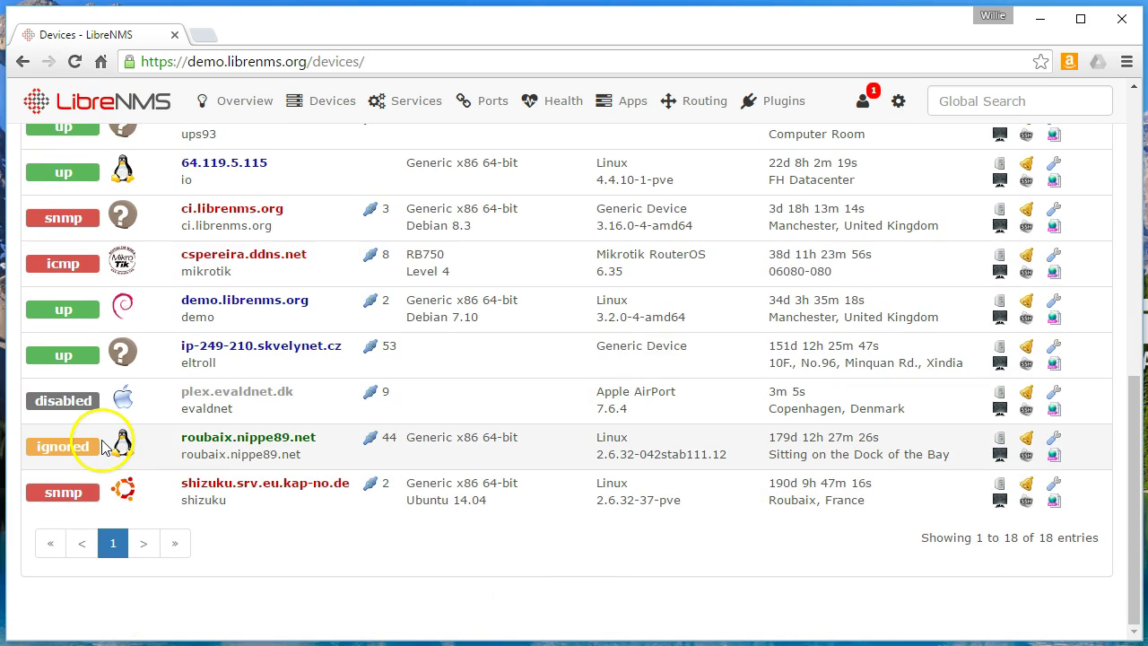
scroll(101, 448, "up", 7)
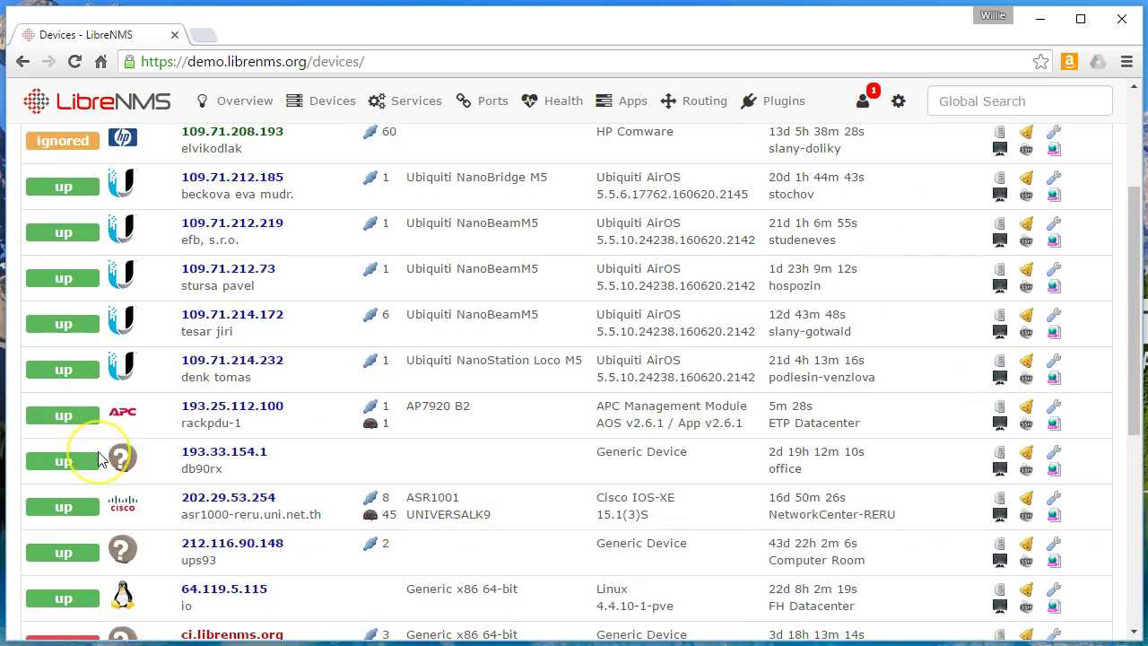
Look through the rest of the device list, then view the Add Service form.
scroll(102, 459, "down", 5)
scroll(102, 459, "down", 2)
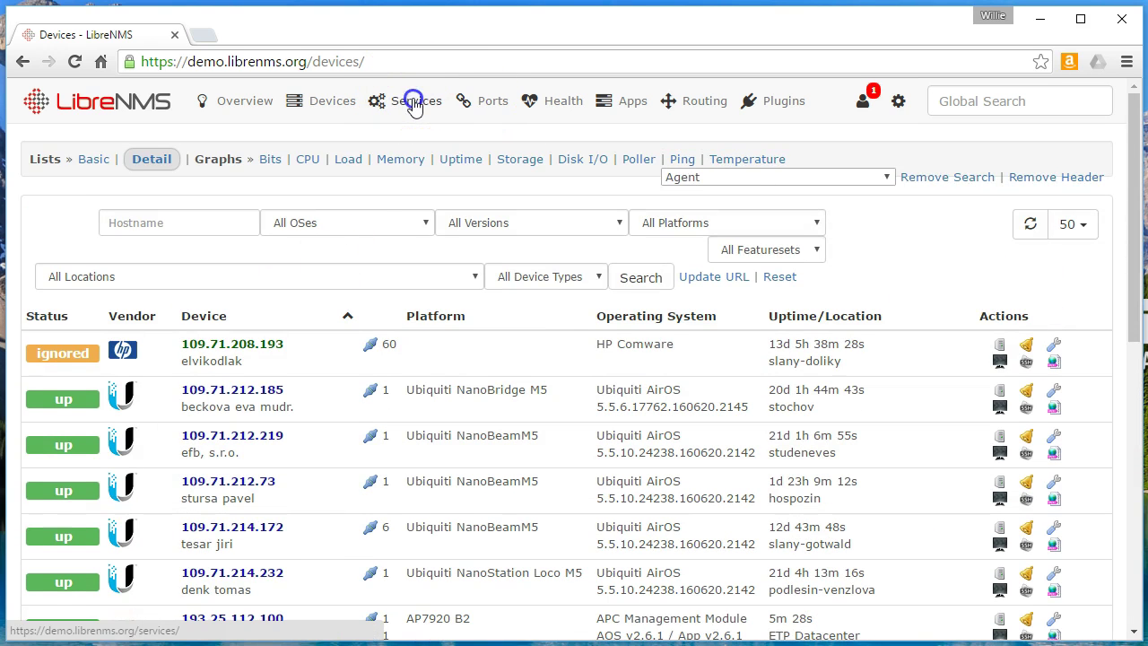
mouse_move(413, 104)
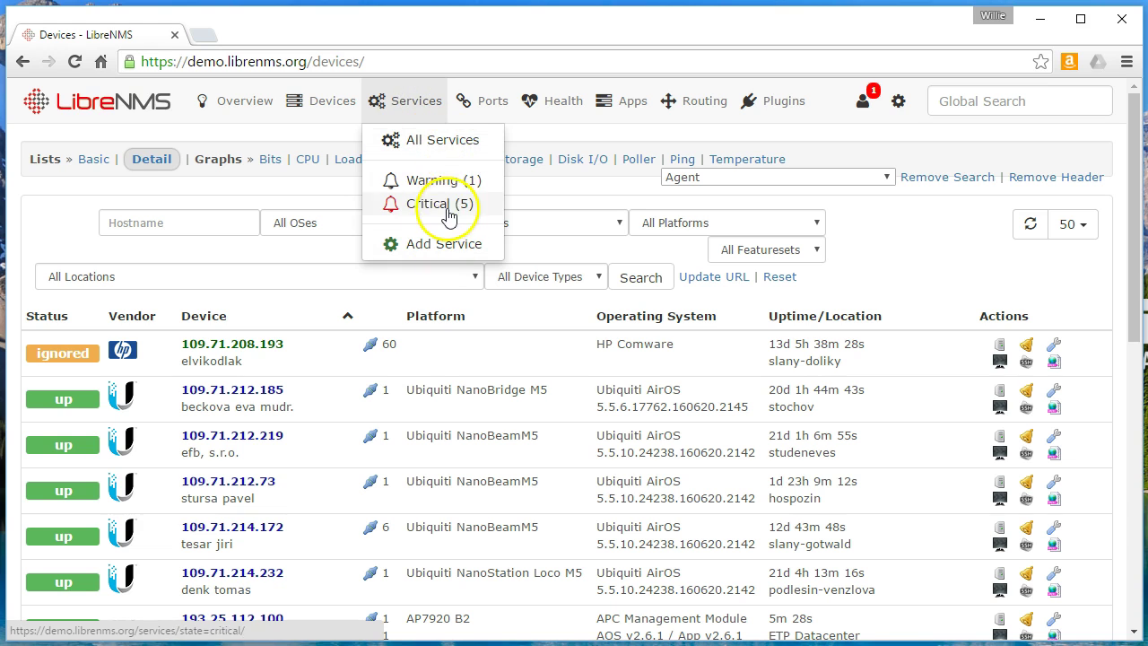
left_click(442, 250)
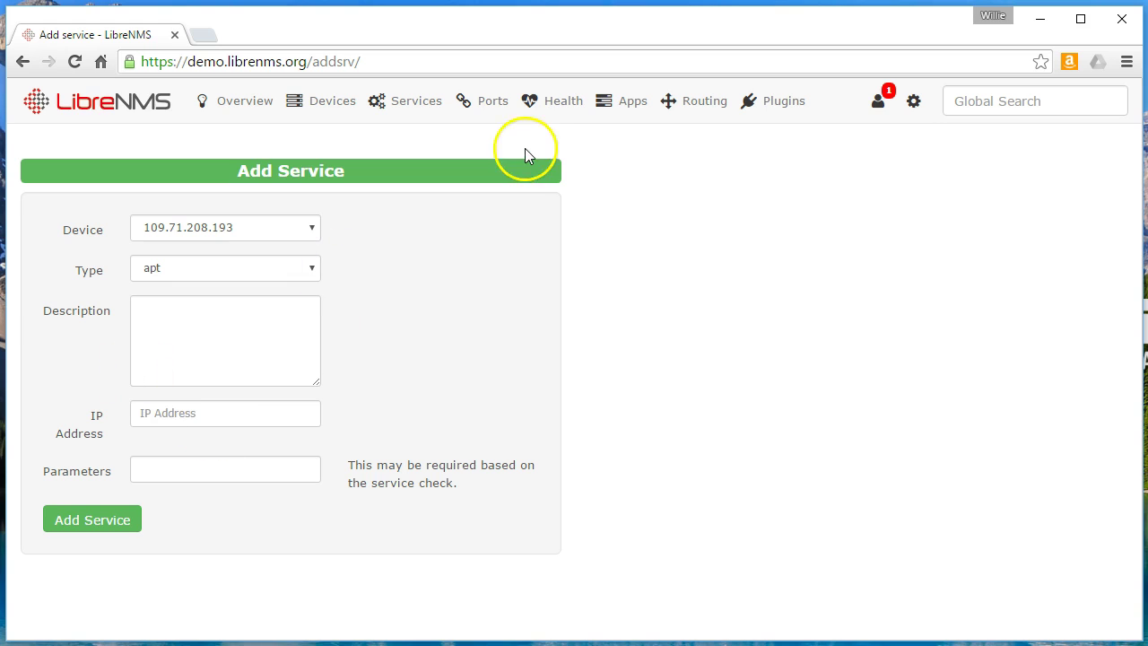
Open the list of all ports and look through the interfaces with their speed, traffic and media.
mouse_move(487, 106)
left_click(495, 141)
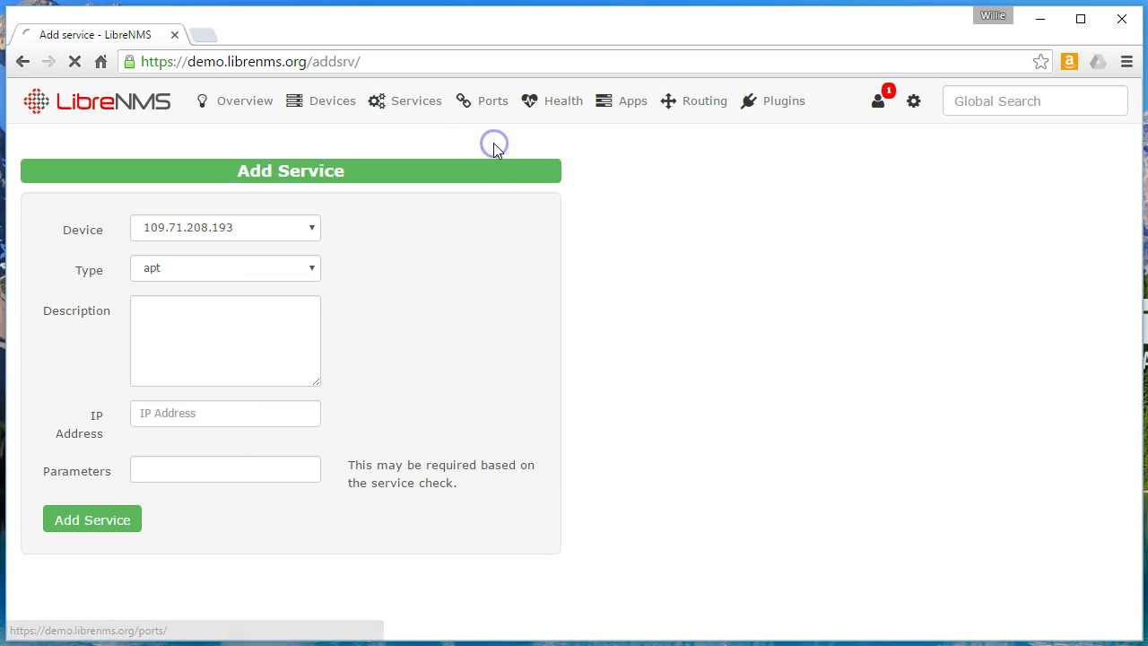
scroll(341, 441, "down", 20)
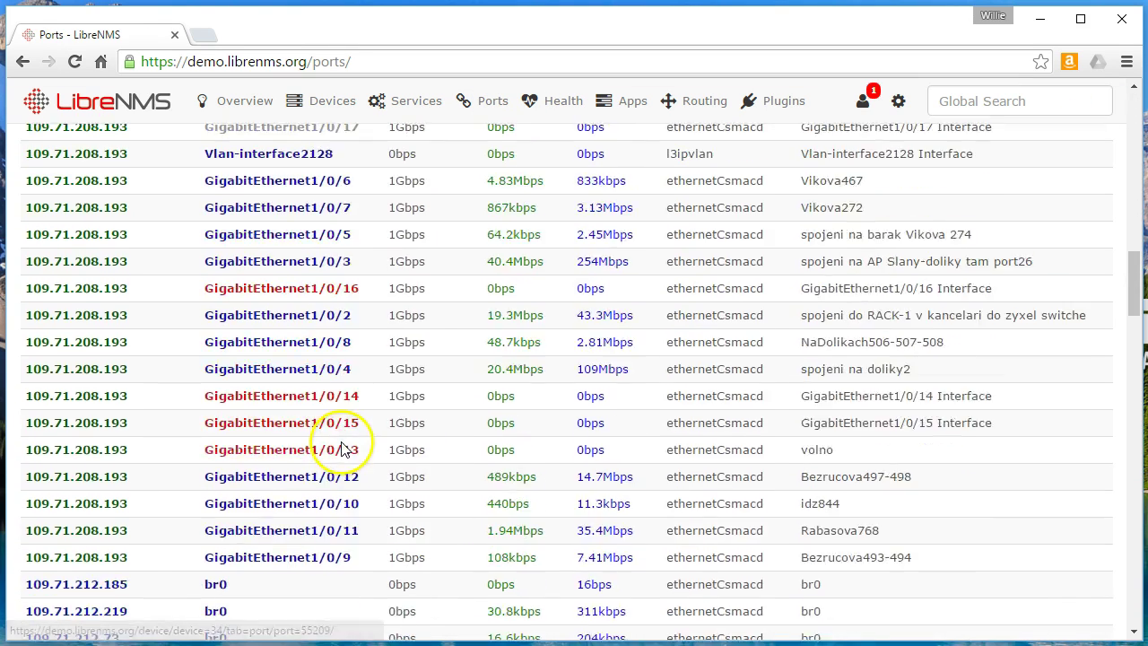
scroll(341, 448, "down", 20)
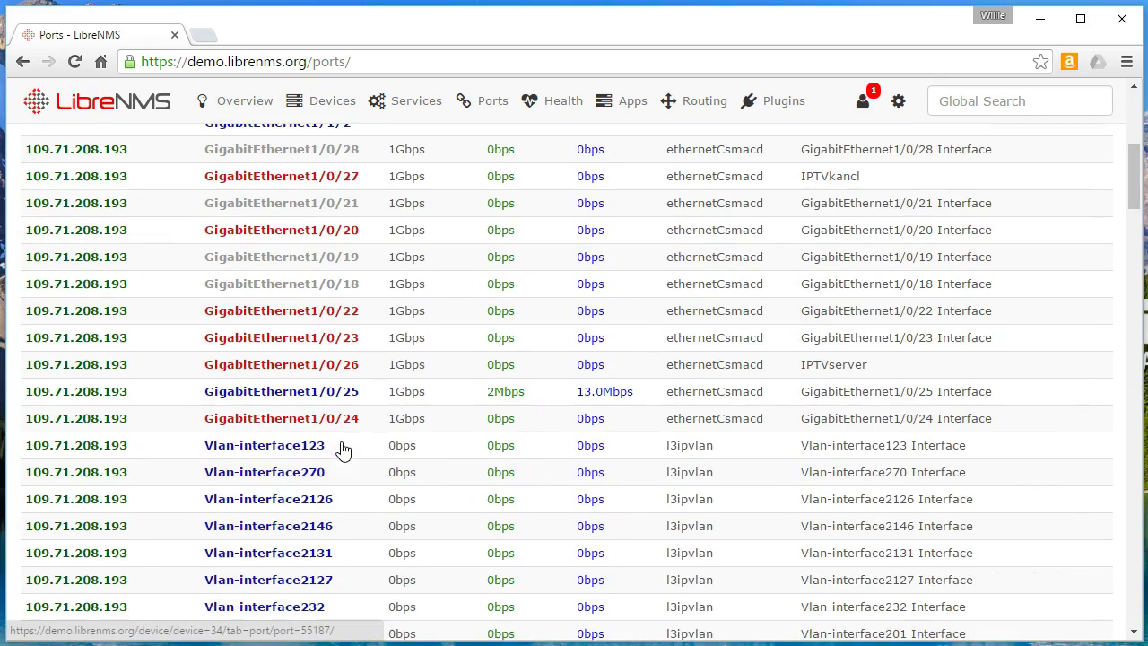
scroll(300, 371, "up", 20)
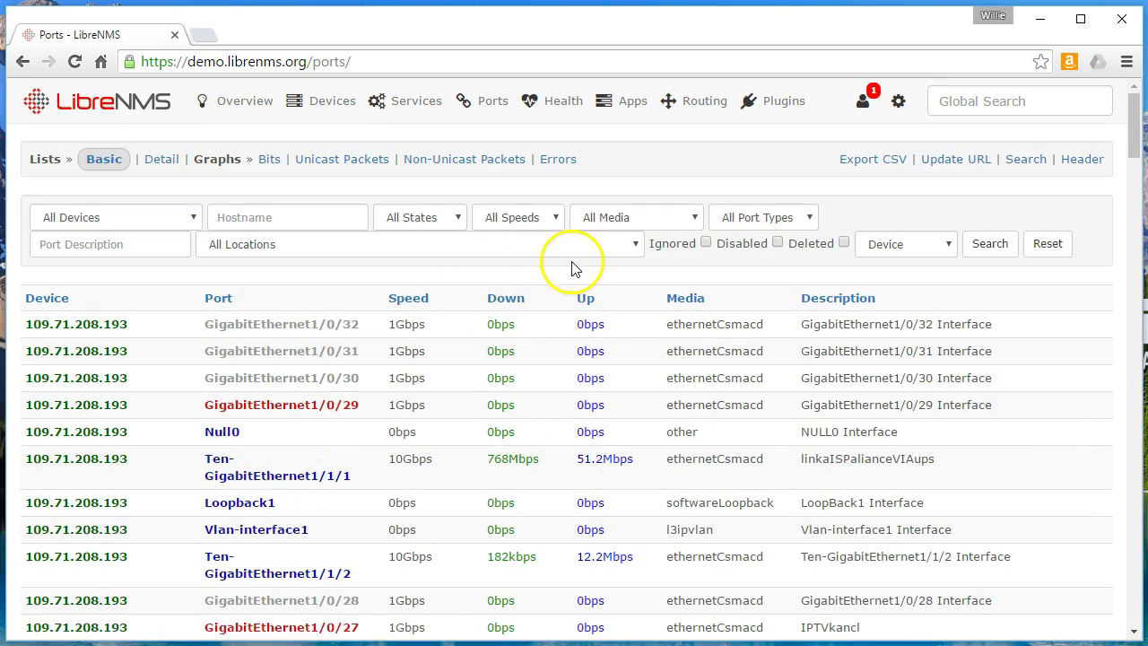
Open the Memory health page and review the memory usage of the devices.
left_click(570, 105)
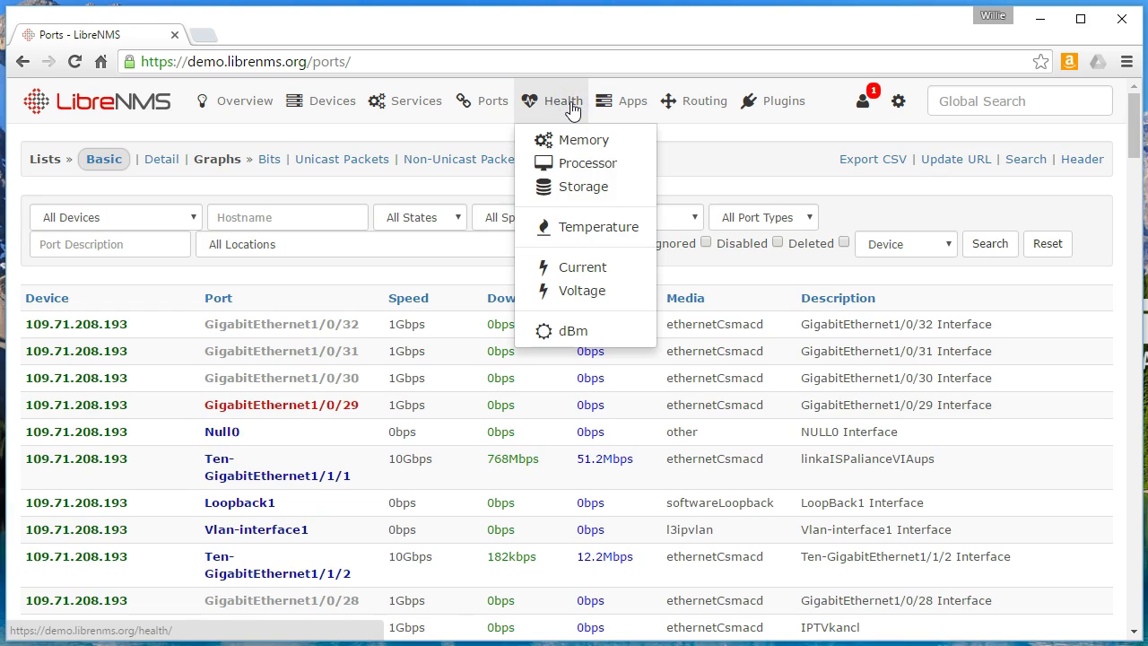
left_click(590, 163)
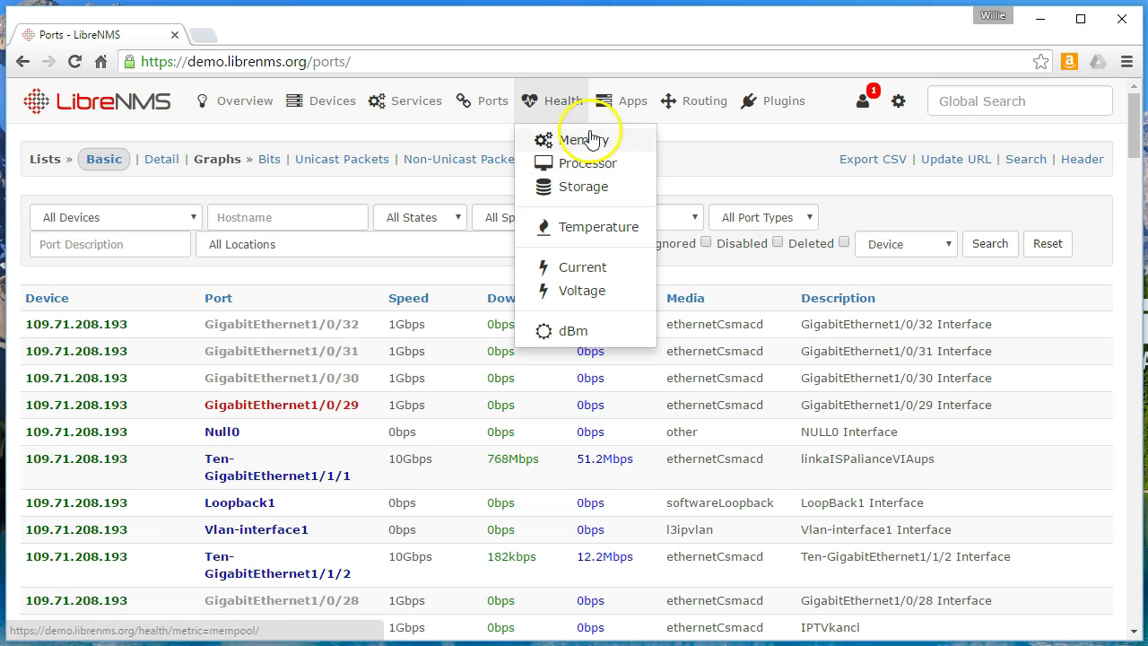
left_click(549, 140)
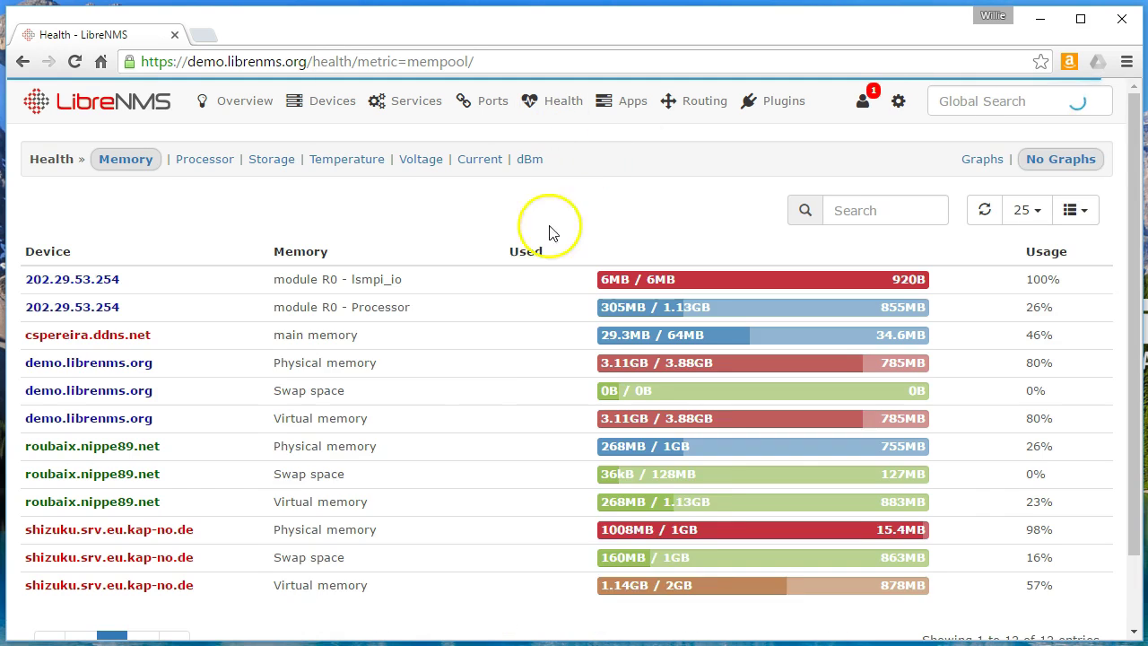
scroll(310, 388, "down", 2)
scroll(323, 368, "up", 2)
Open the Storage health page and review the storage usage of the devices' file systems.
left_click(558, 103)
left_click(588, 187)
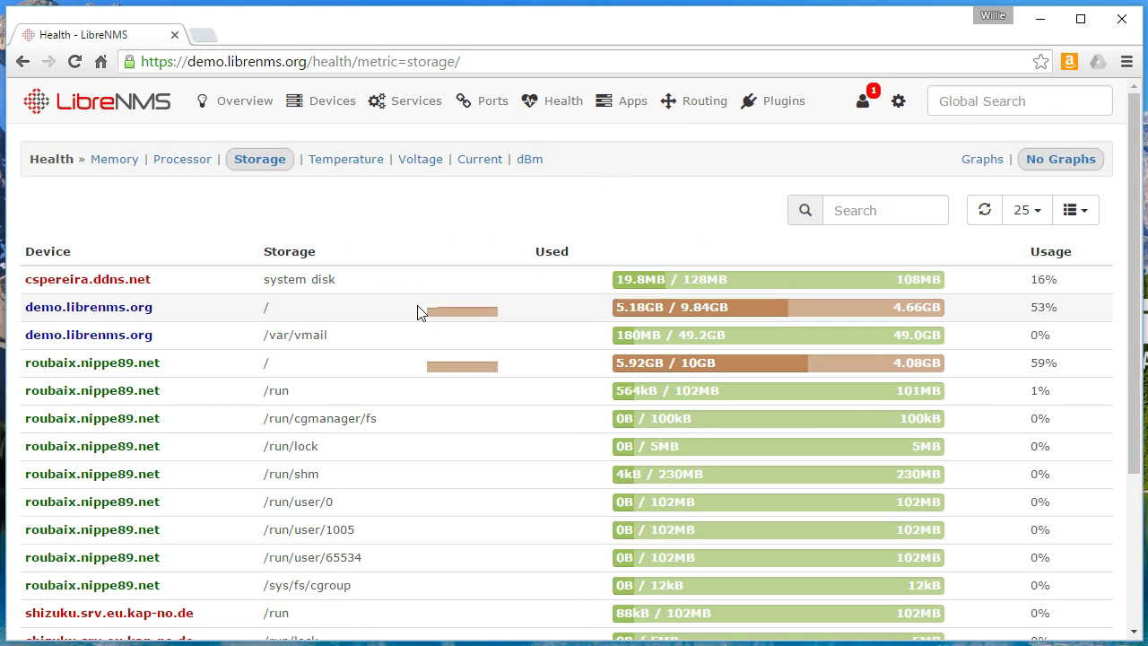
scroll(402, 431, "down", 3)
scroll(403, 431, "up", 3)
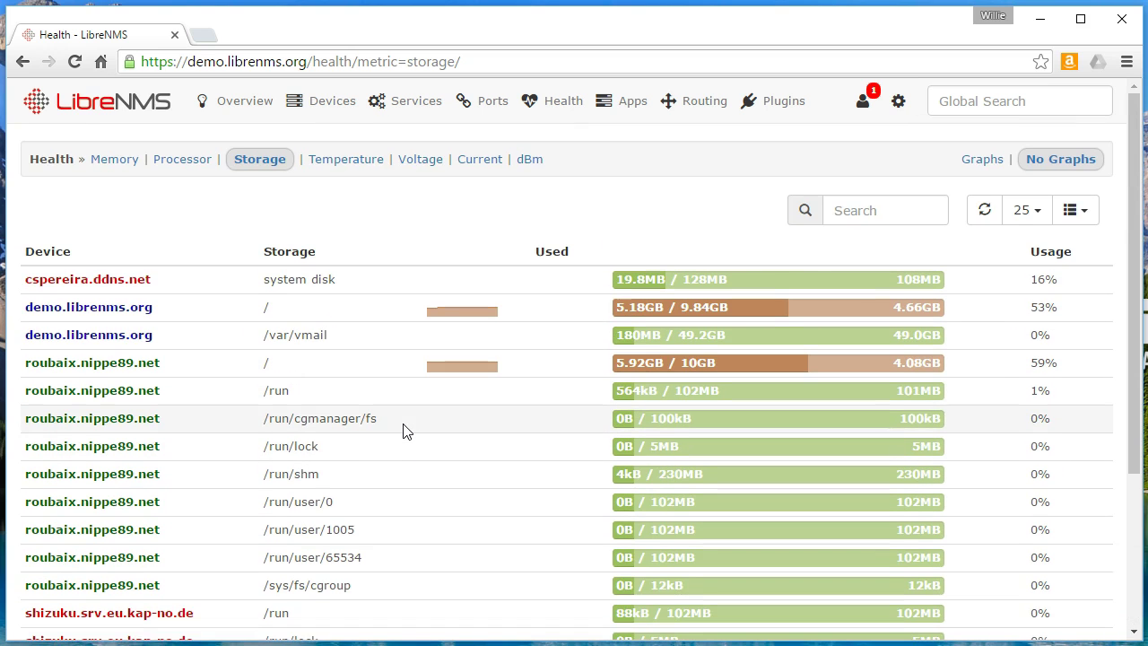
scroll(403, 430, "down", 3)
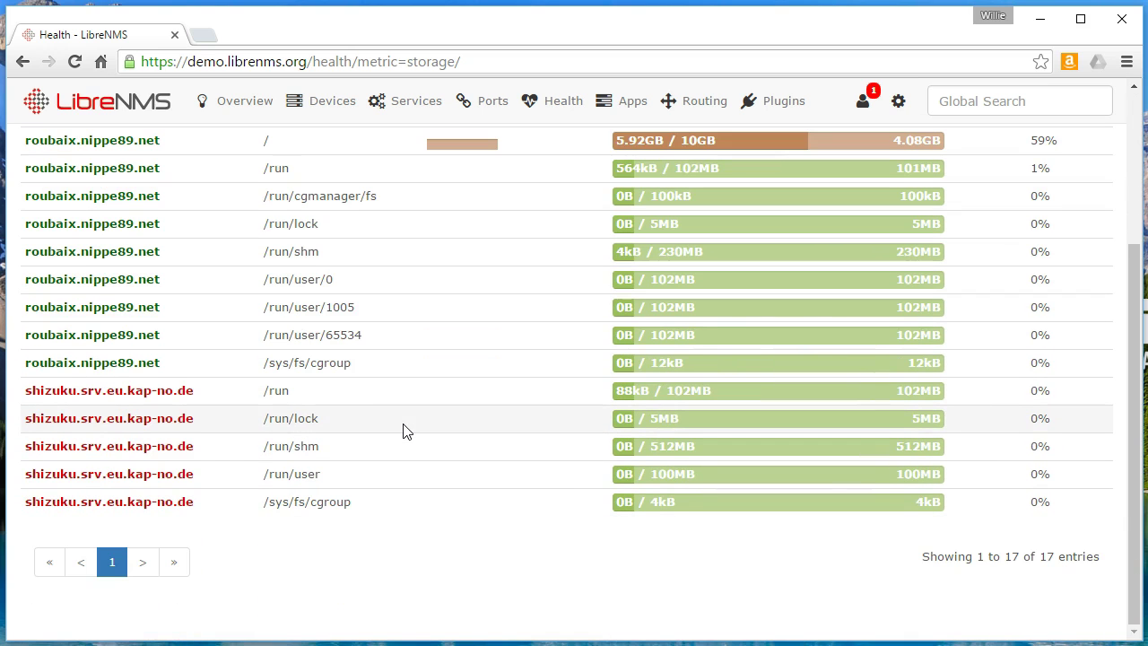
scroll(403, 431, "up", 3)
View the Apache and BIND application pages, then open the demo device's BIND details.
left_click(623, 102)
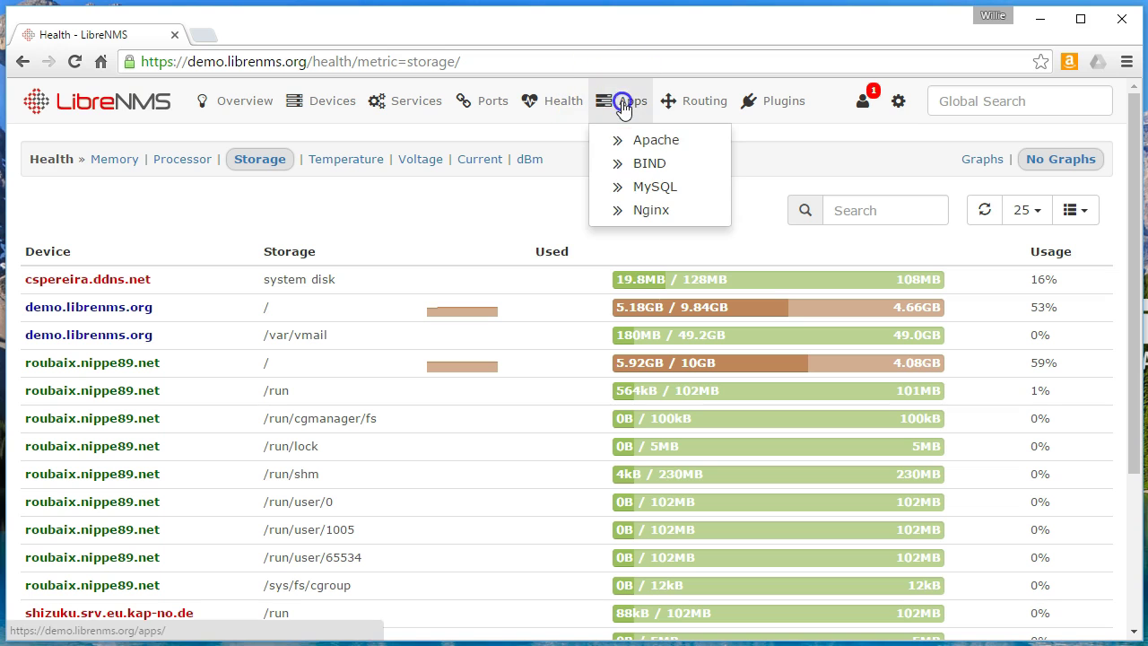
left_click(653, 141)
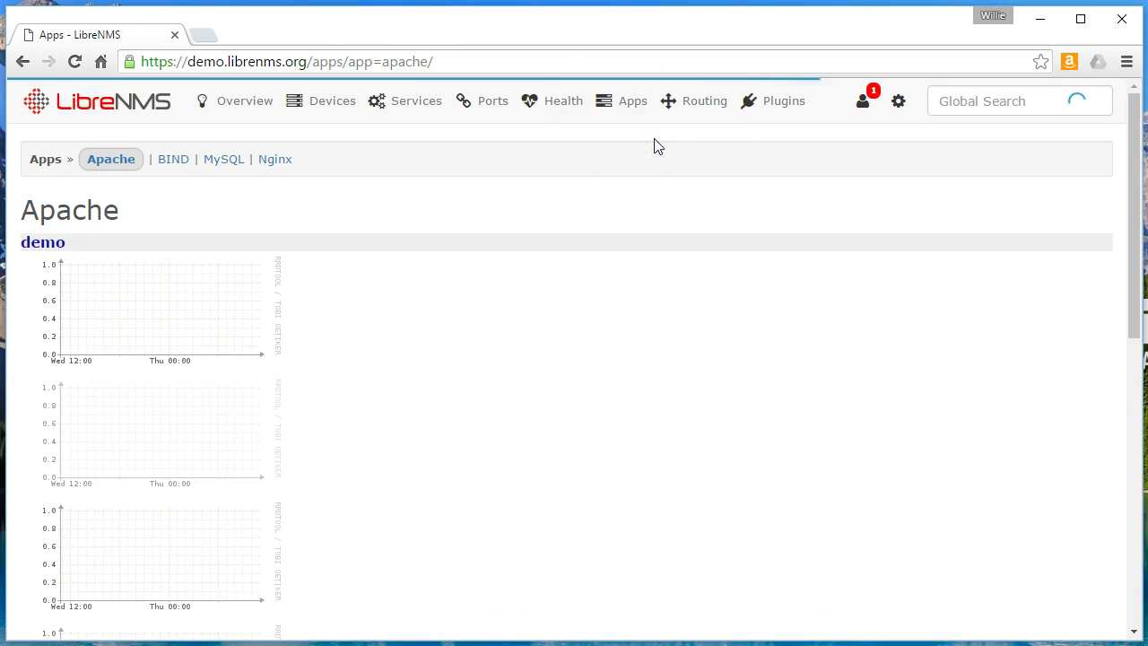
left_click(612, 101)
left_click(646, 163)
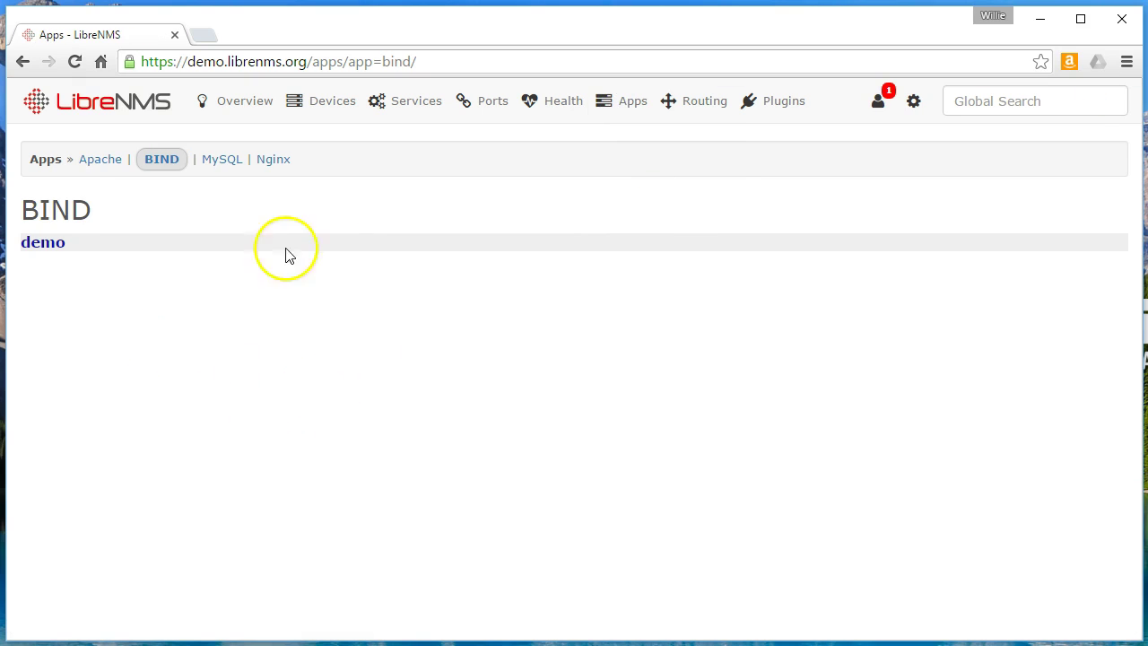
left_click(56, 247)
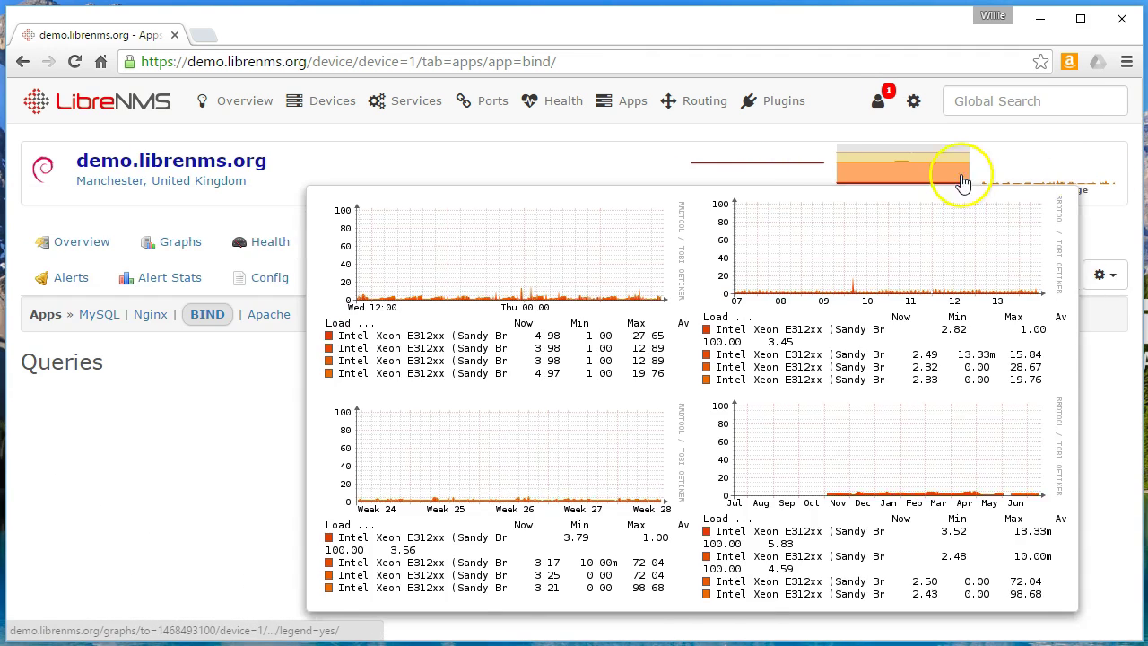
View the graphs on the MySQL and Nginx application pages.
mouse_move(619, 102)
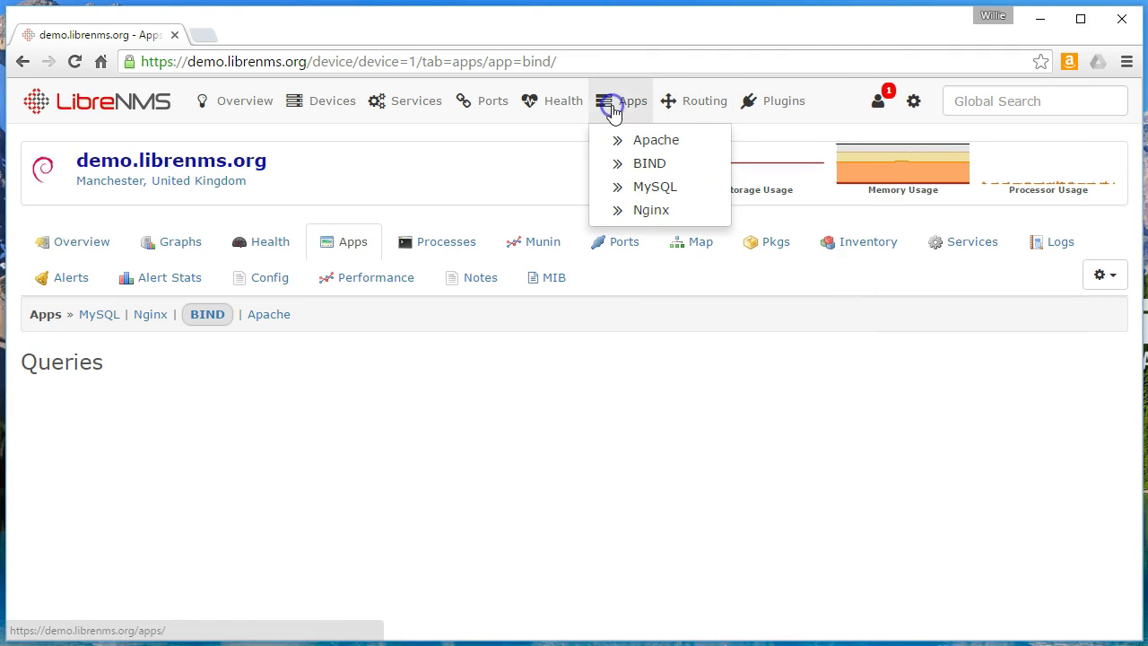
left_click(669, 192)
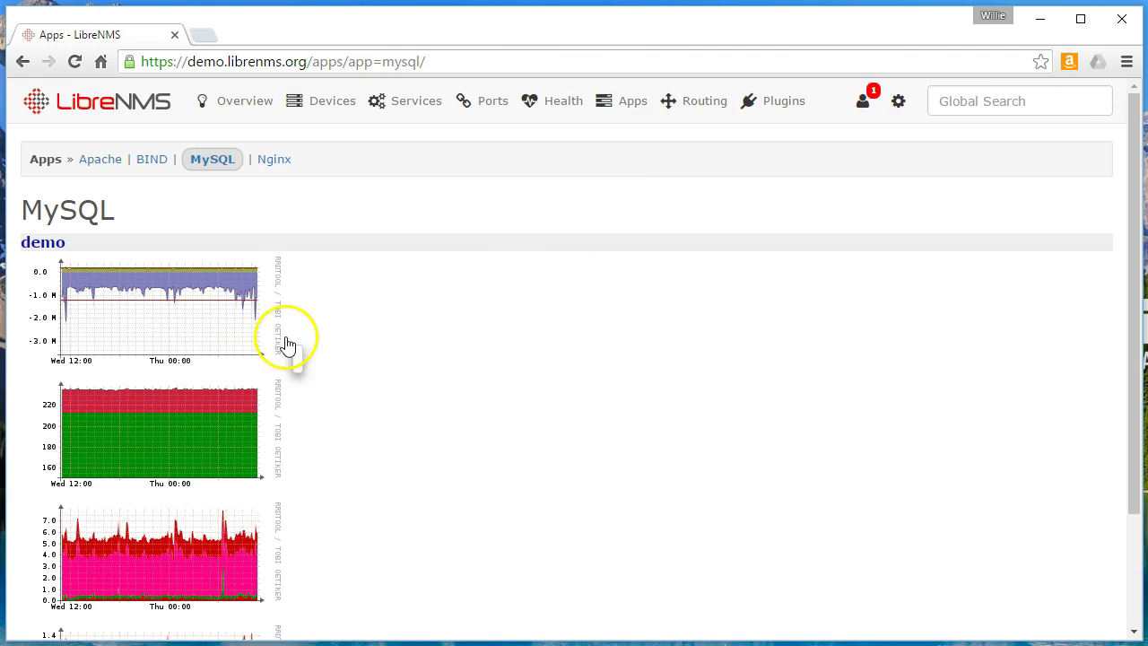
mouse_move(282, 346)
scroll(296, 359, "down", 2)
scroll(295, 359, "up", 2)
mouse_move(632, 101)
left_click(662, 206)
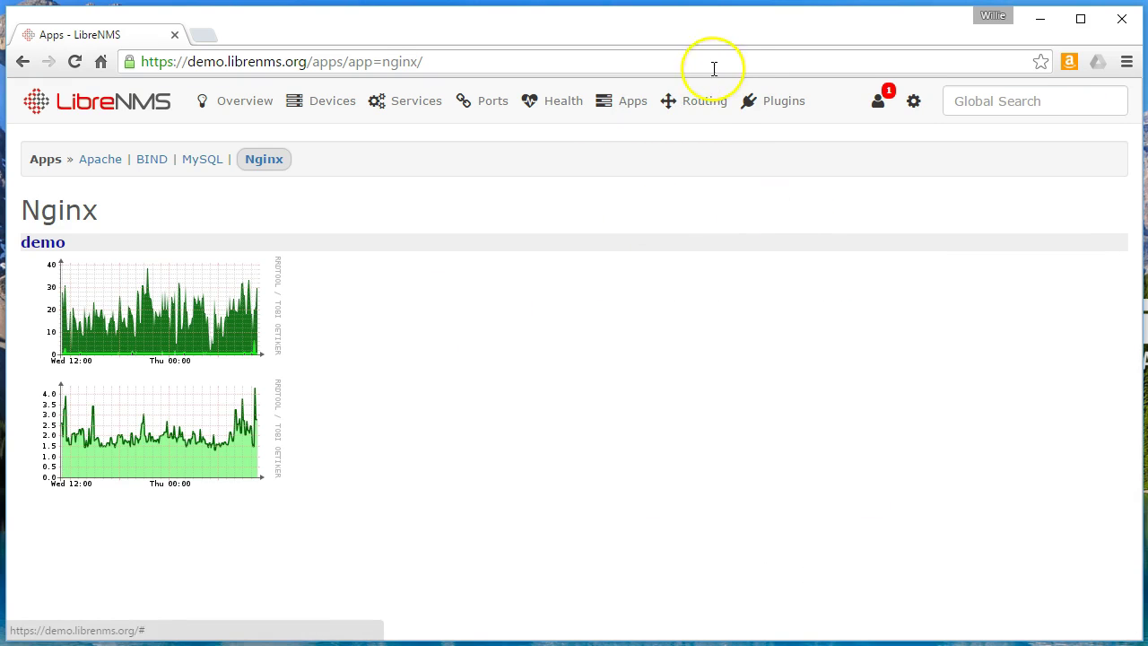
View the VRFs routing page and open the Mgmt-intf entry.
mouse_move(703, 104)
left_click(709, 141)
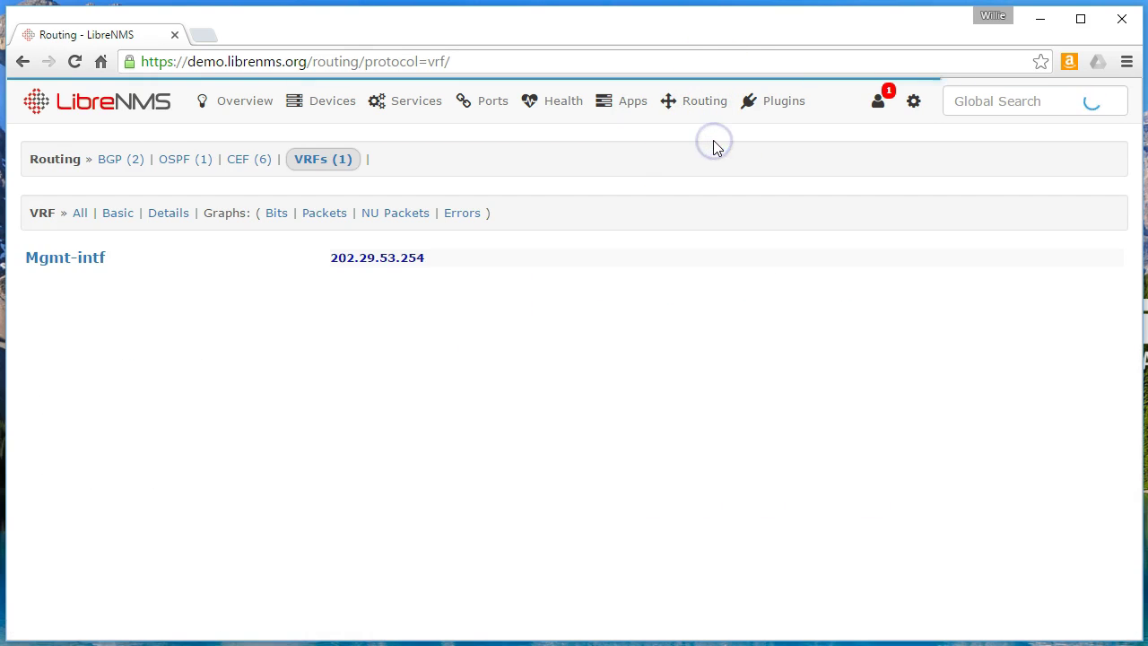
left_click(61, 259)
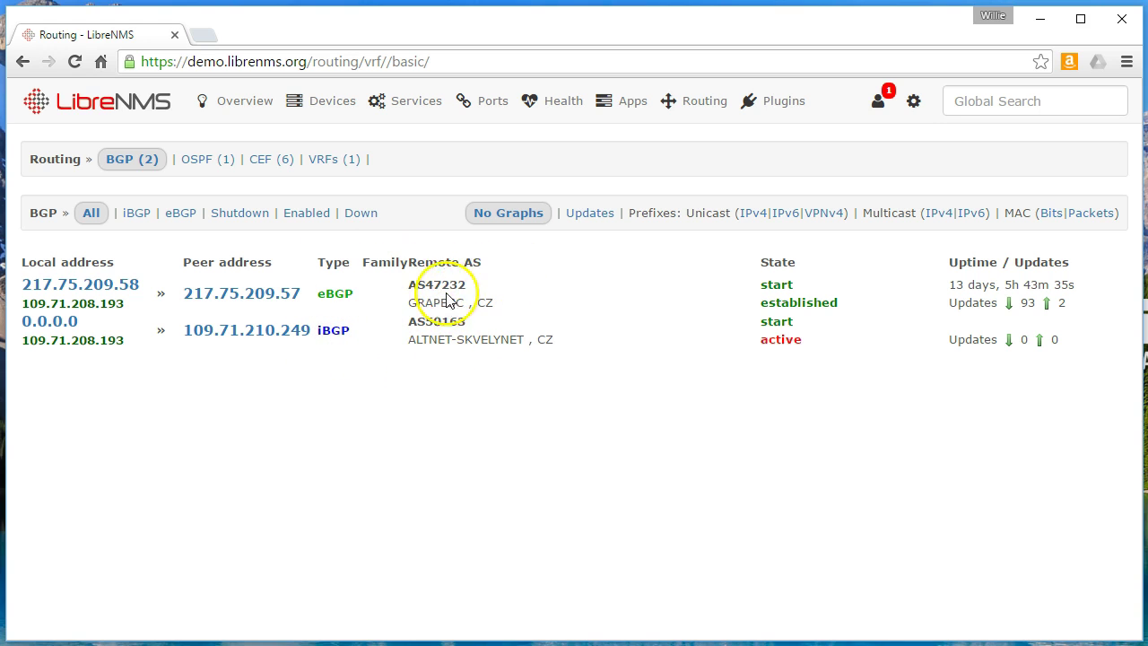
Check the available plugin entries, then view the OSPF routing page.
left_click(773, 100)
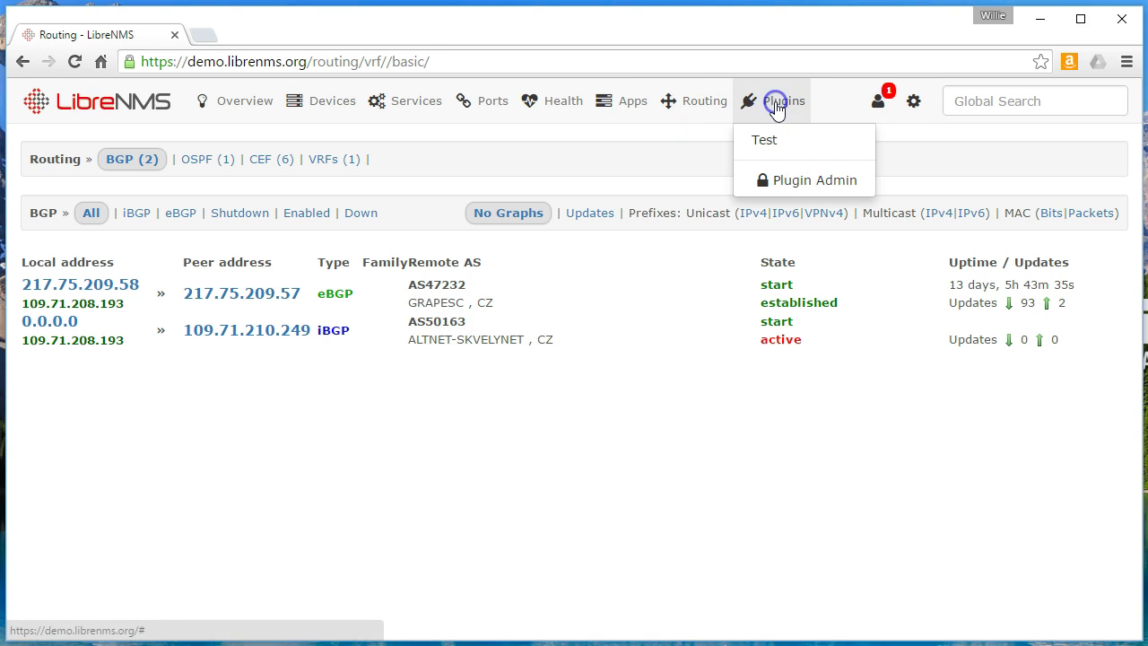
left_click(696, 100)
left_click(744, 182)
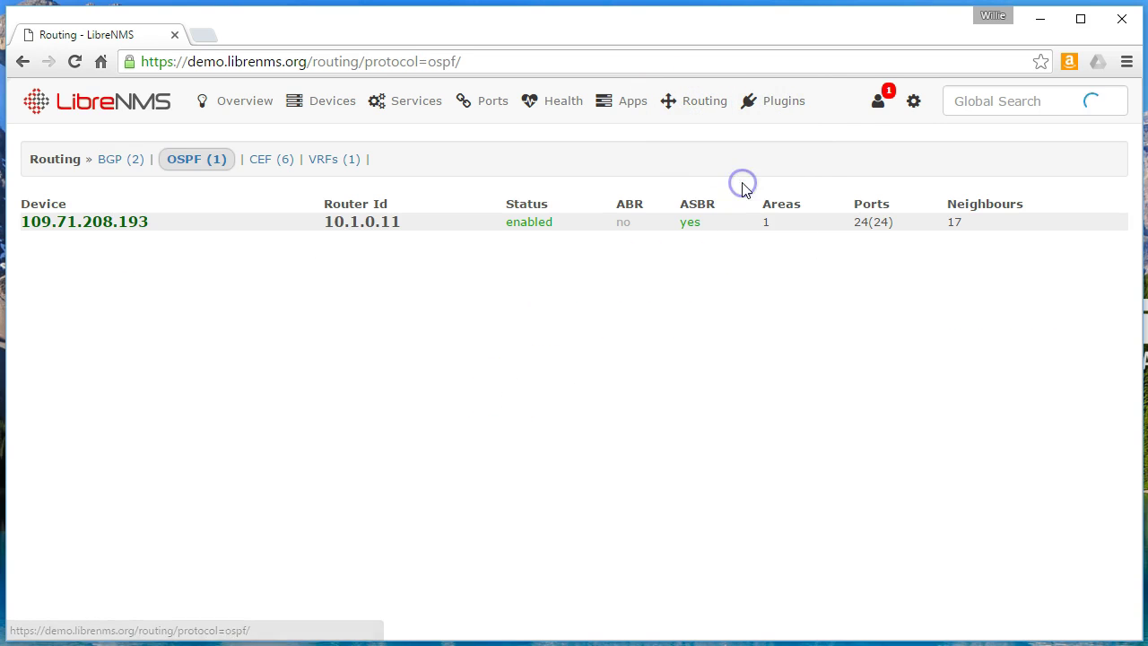
left_click(687, 101)
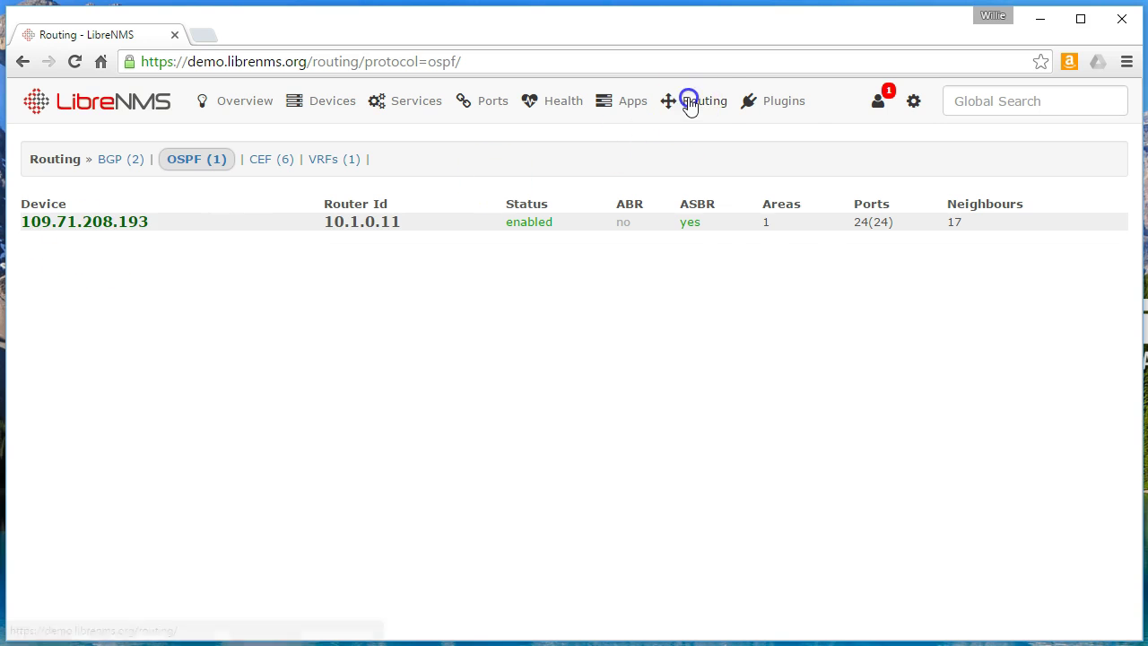
left_click(670, 342)
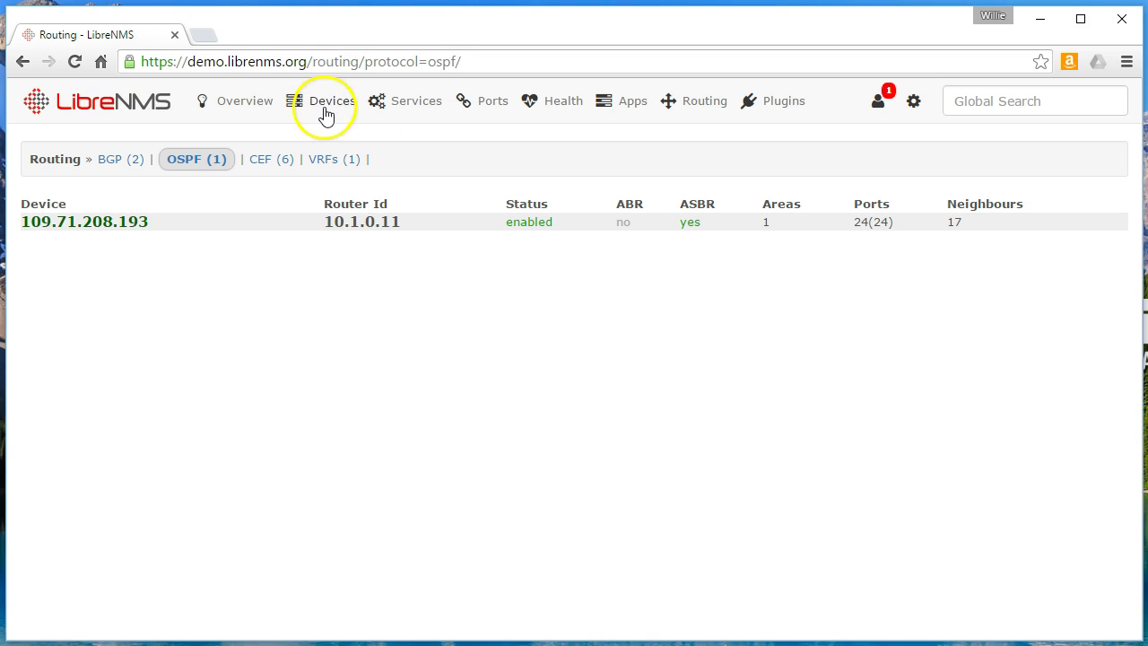
Return to the list of all devices and look through the device statuses.
mouse_move(325, 108)
left_click(357, 144)
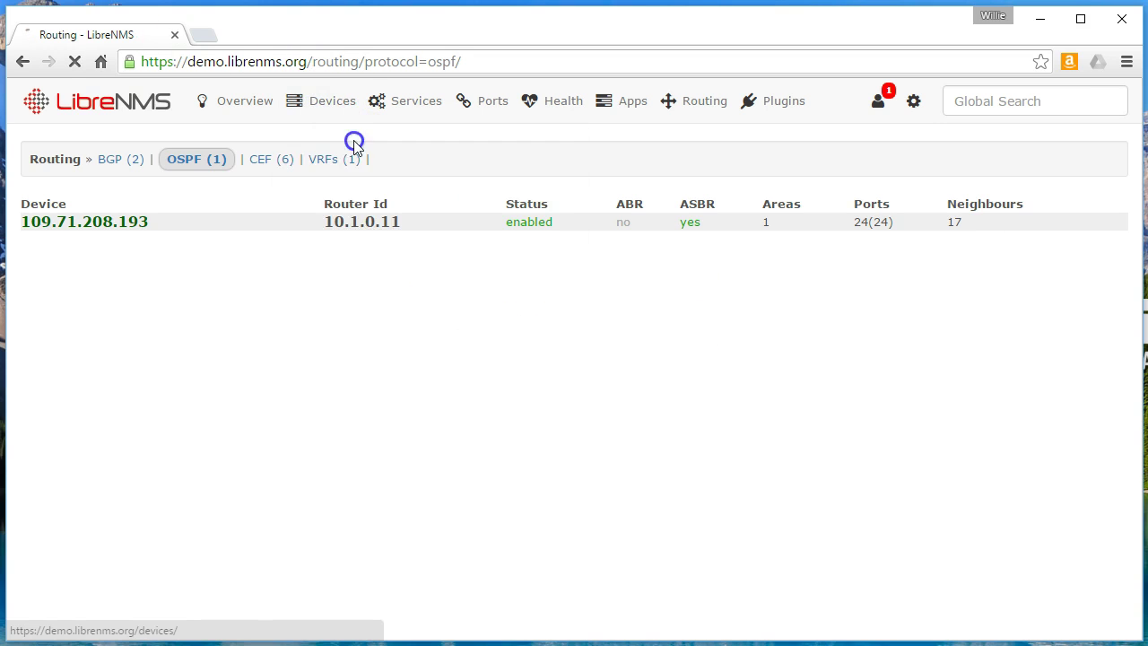
scroll(422, 358, "down", 3)
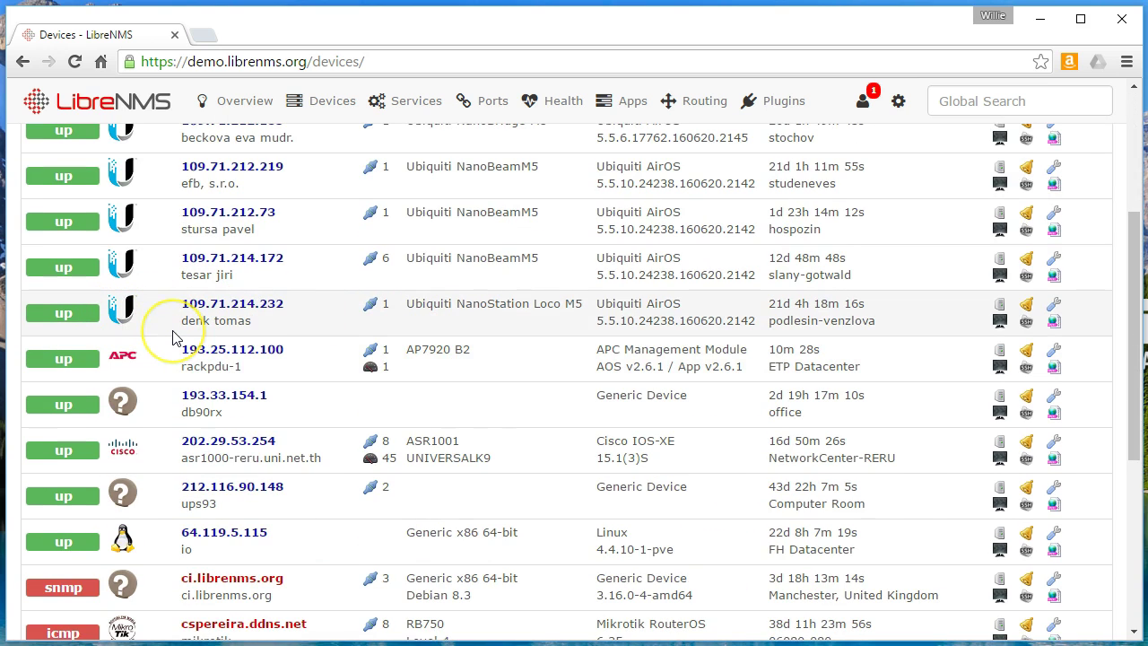
scroll(223, 386, "up", 3)
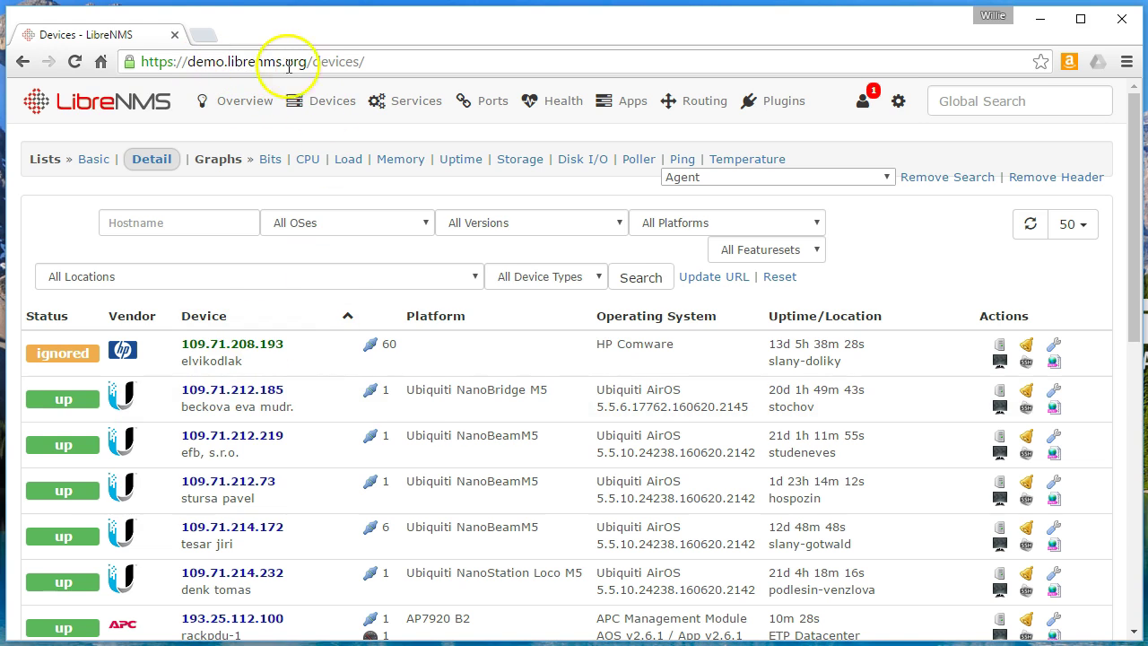
left_click(385, 62)
left_click(412, 59)
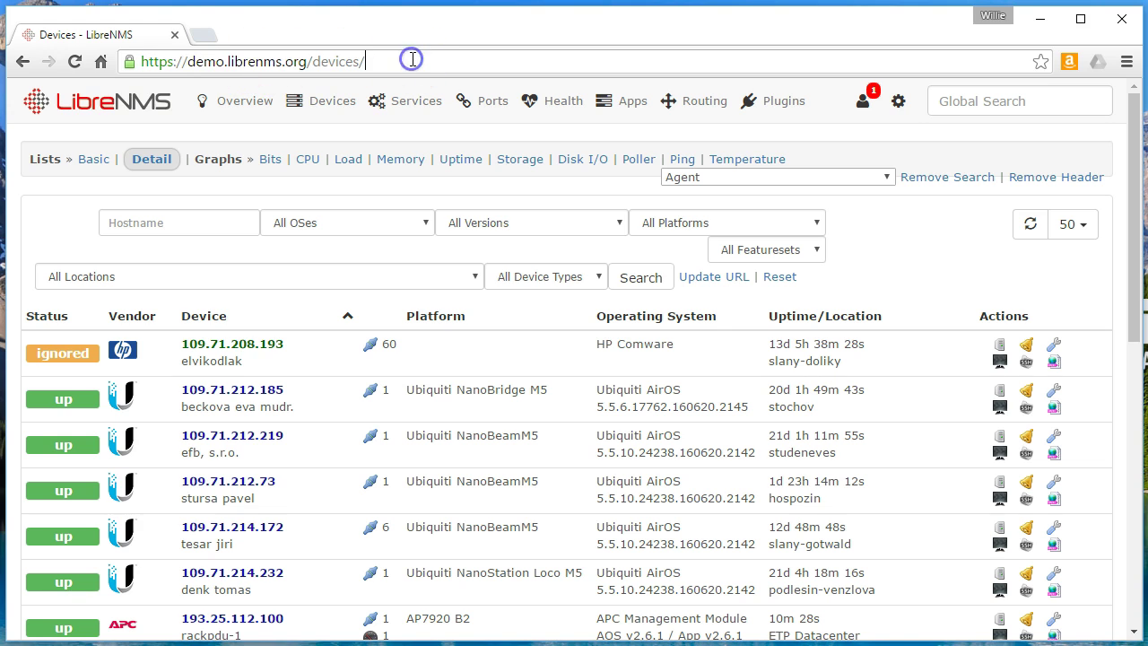
key("BackSpace")
key("BackSpace")
key("BackSpace")
key("BackSpace")
key("BackSpace")
key("BackSpace")
key("BackSpace")
key("BackSpace")
key("BackSpace")
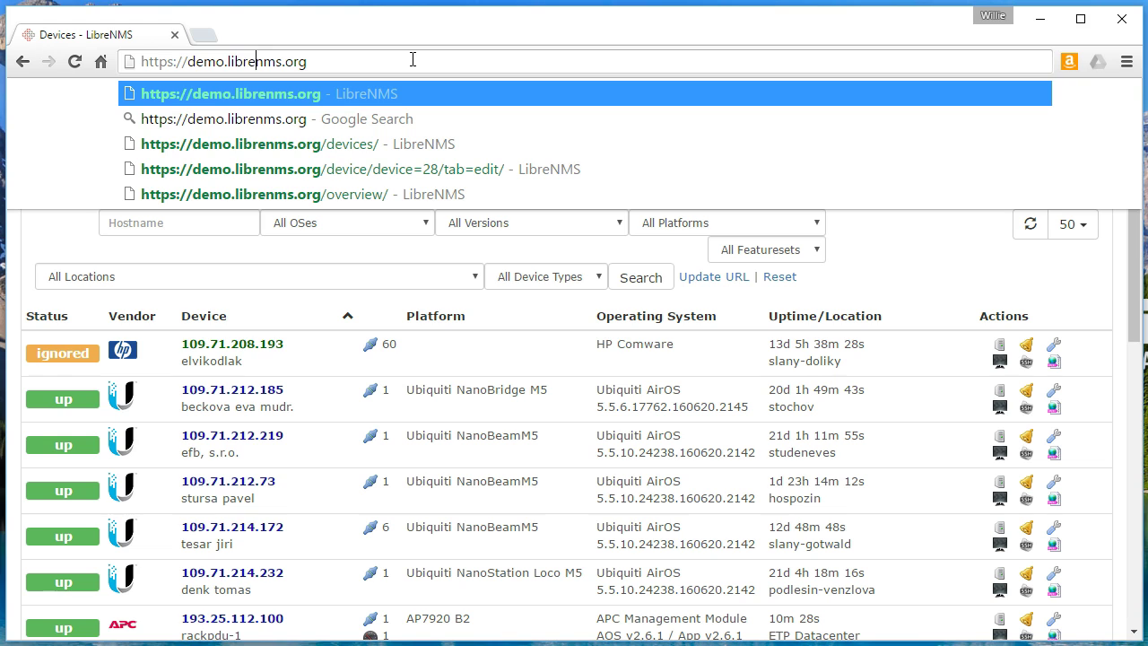
key("BackSpace")
key("BackSpace")
key("BackSpace")
key("BackSpace")
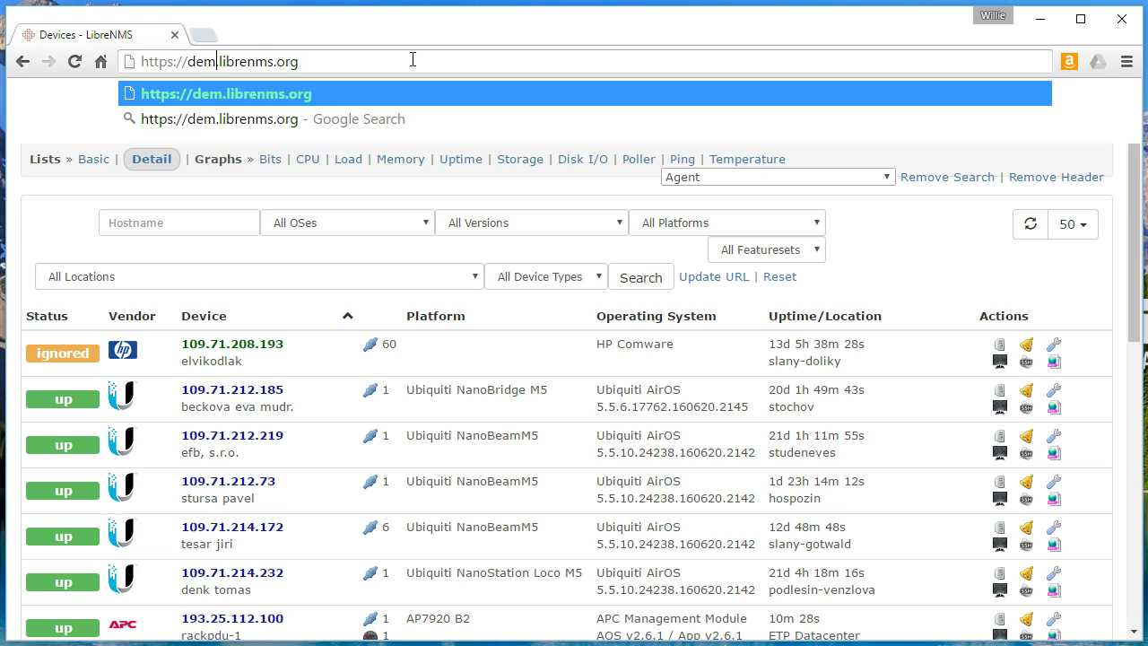
type("ww")
type("w")
key("Return")
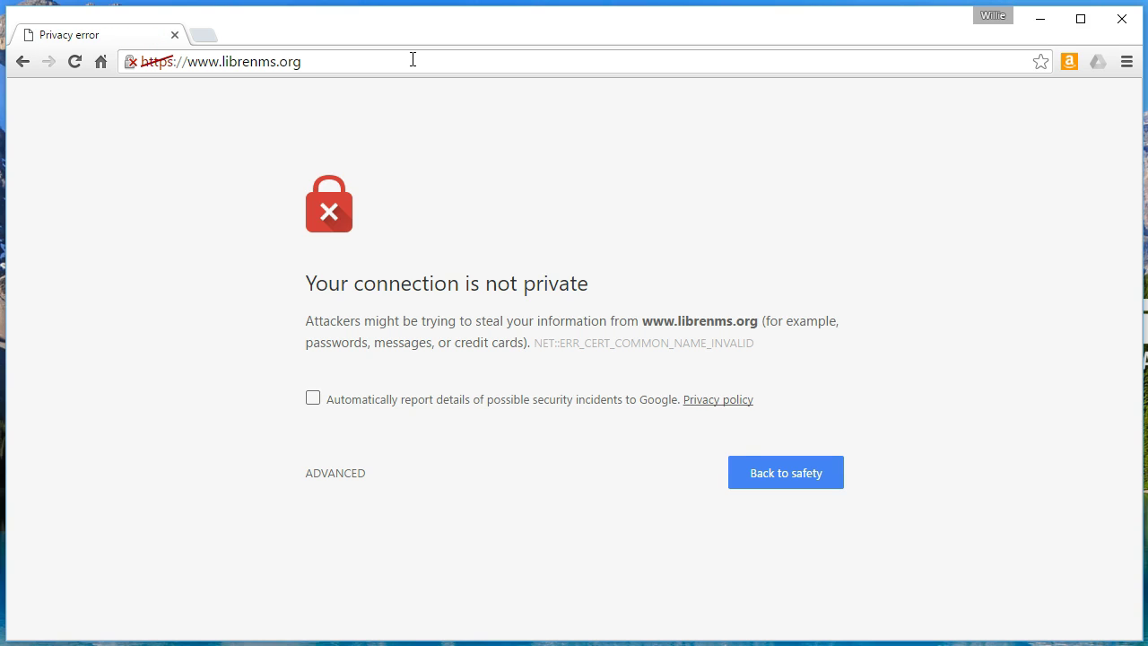
double_click(174, 61)
key("Left")
key("BackSpace")
key("Return")
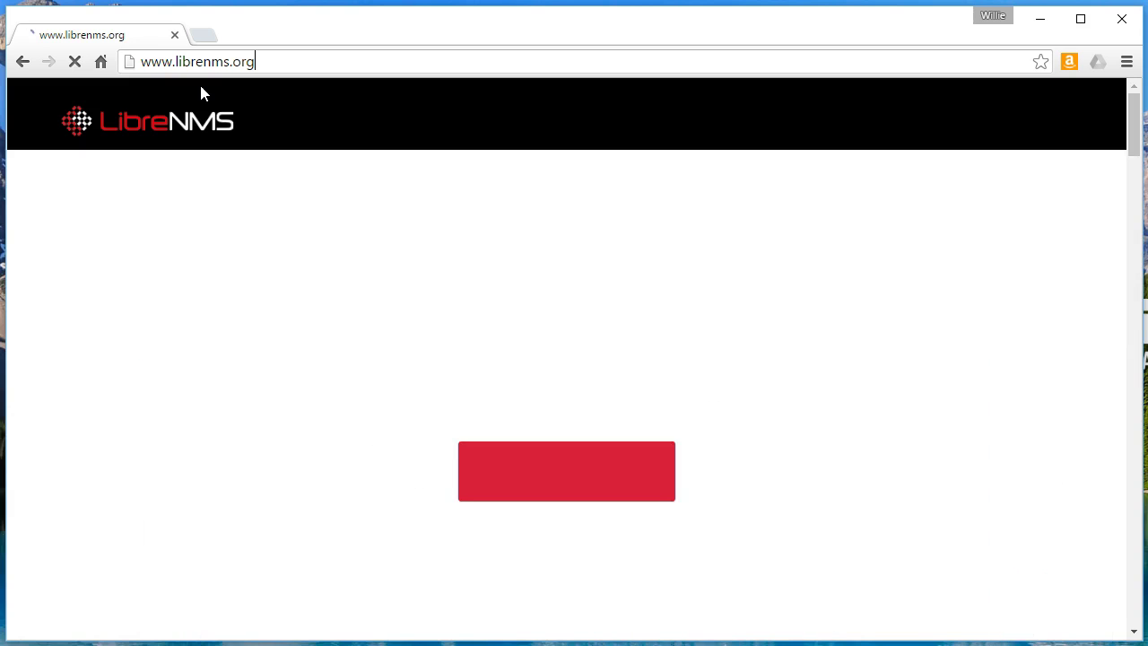